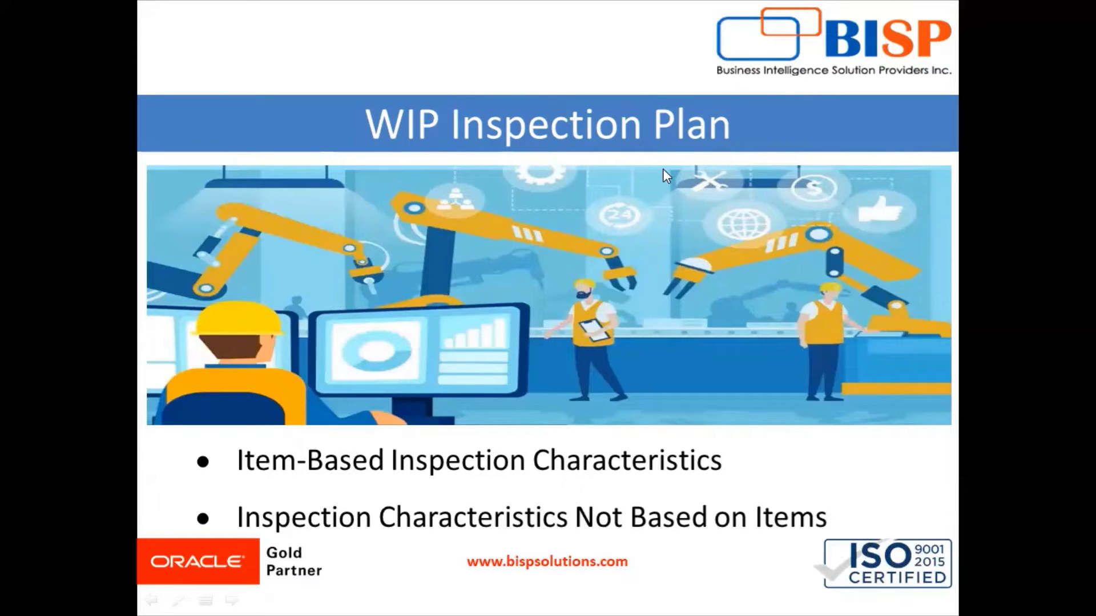
Switch to Oracle Fusion Cloud Applications in the browser and open Quality Management under Supply Chain Execution.
{"action": "key", "text": "alt+Tab"}
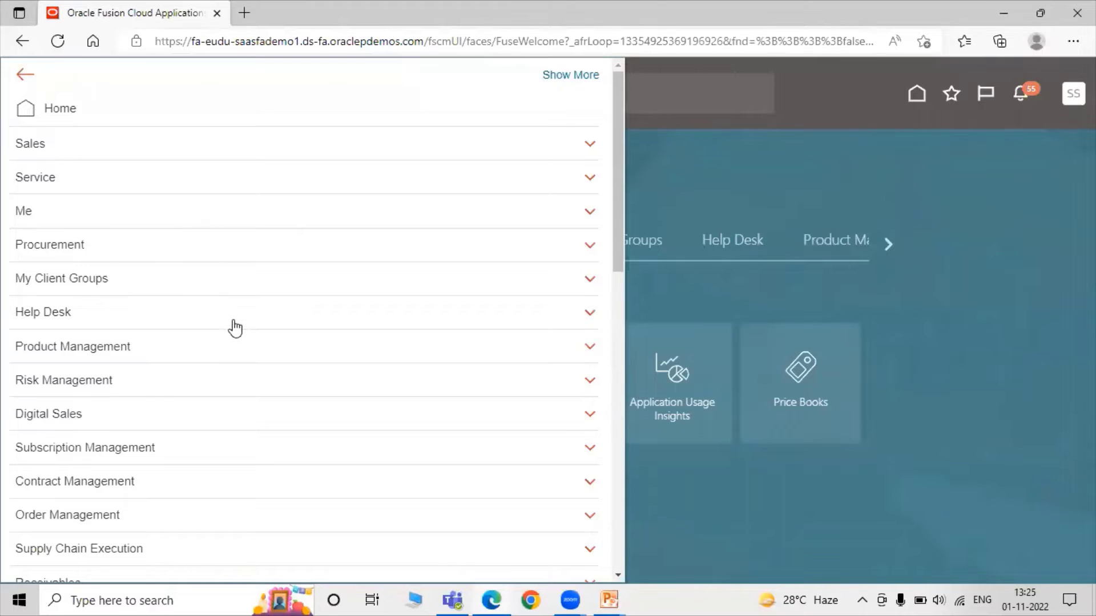
{"action": "scroll", "coordinate": [234, 324], "scroll_direction": "down", "scroll_amount": 3}
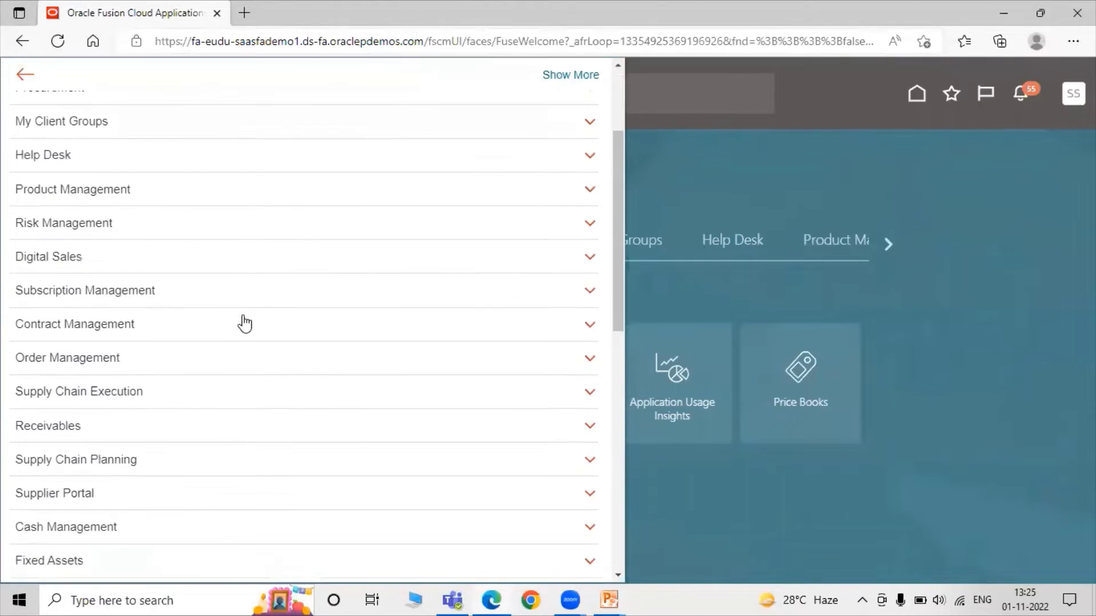
{"action": "left_click", "coordinate": [147, 401]}
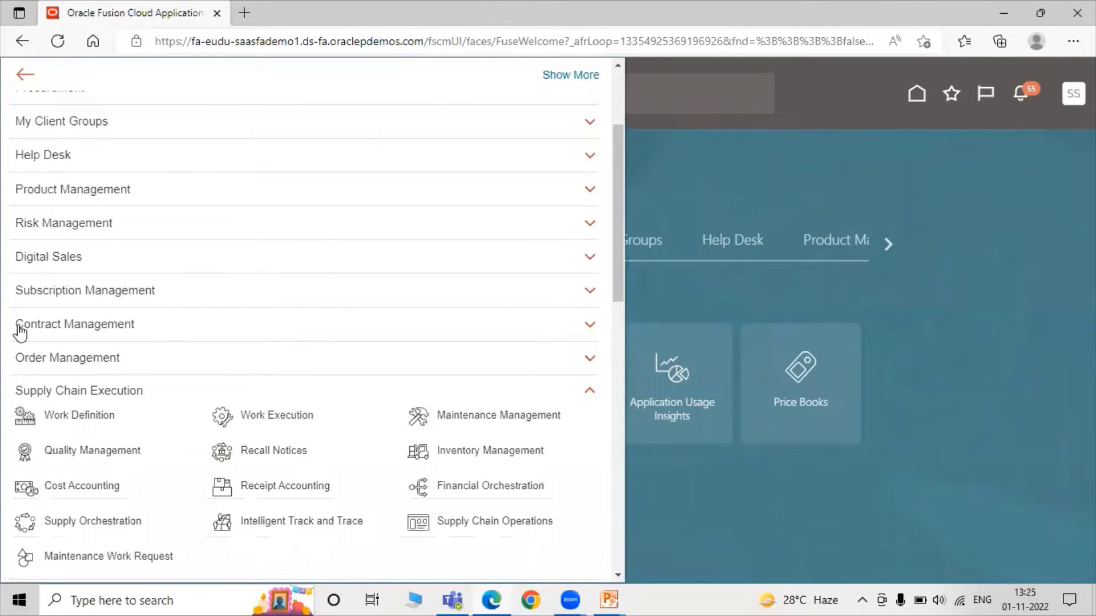
{"action": "left_click", "coordinate": [122, 456]}
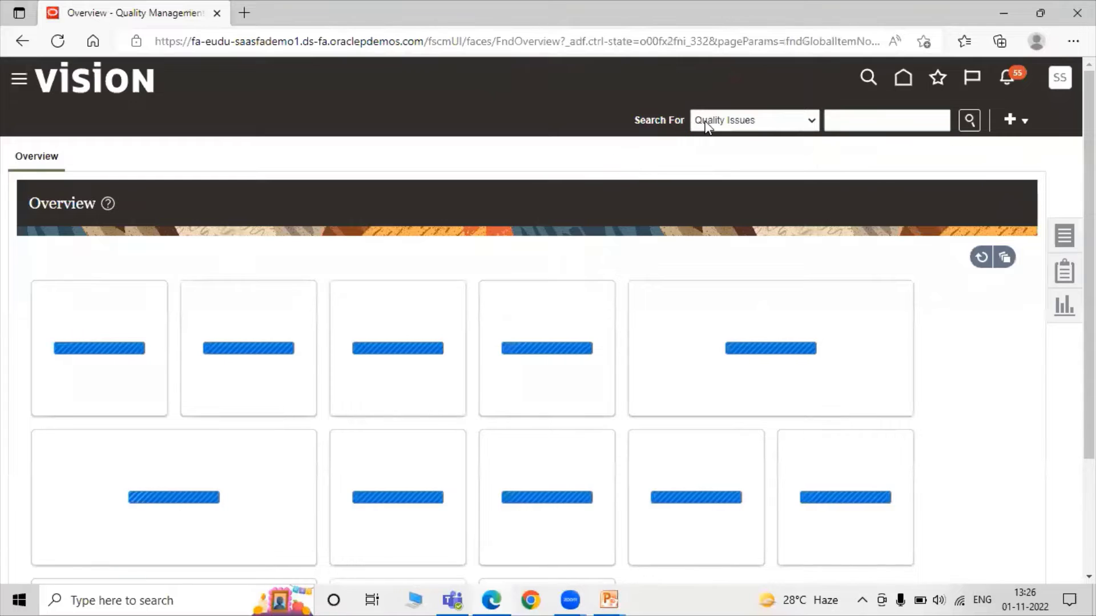
Start creating a new inspection plan from the Quality Management overview.
{"action": "left_click", "coordinate": [708, 121]}
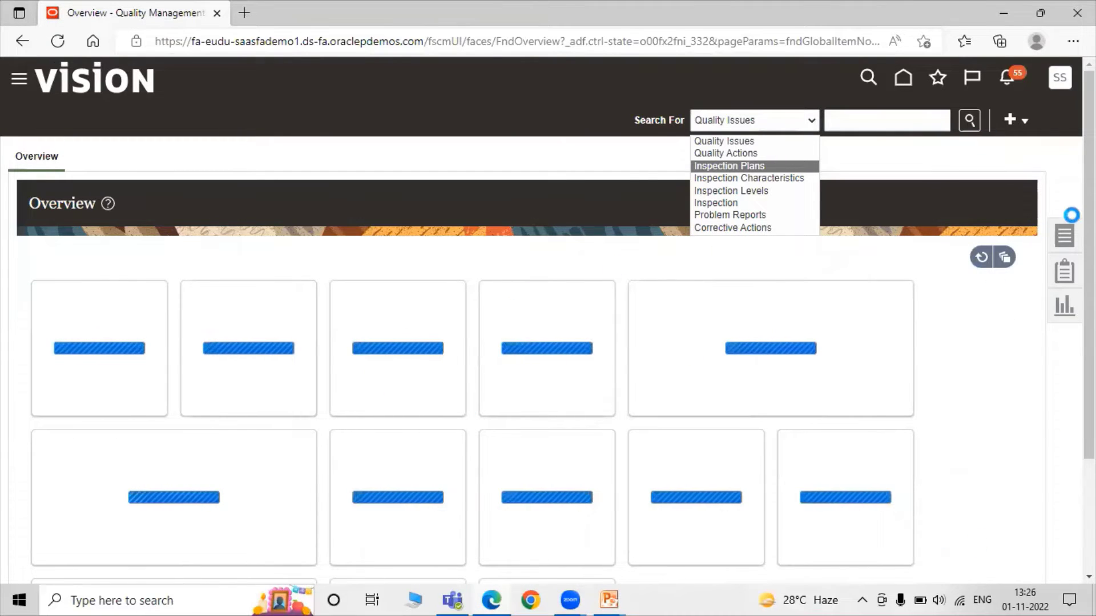
{"action": "left_click", "coordinate": [1012, 122]}
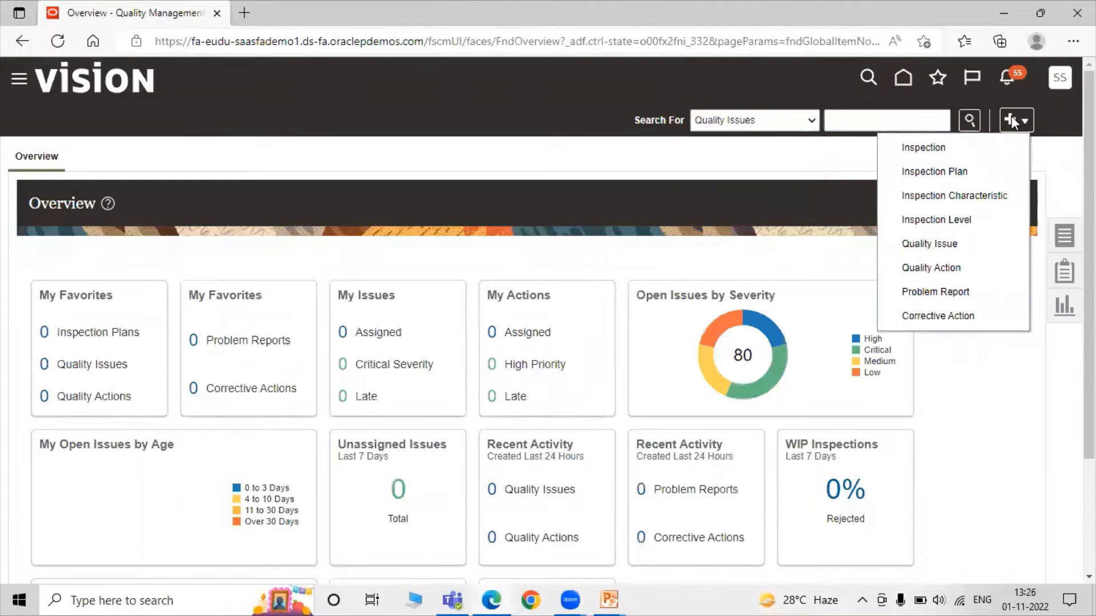
{"action": "left_click", "coordinate": [933, 172]}
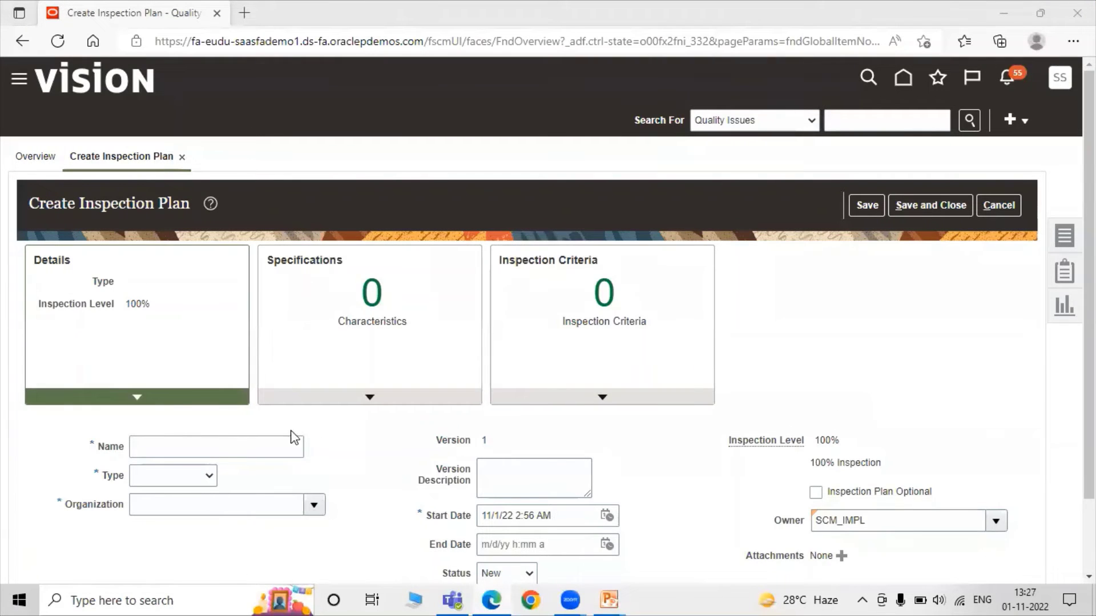
Name the inspection plan "Bearing Quality Inspection" and set its type to Work in process.
{"action": "left_click", "coordinate": [185, 441]}
{"action": "type", "text": "Bearing Qual"}
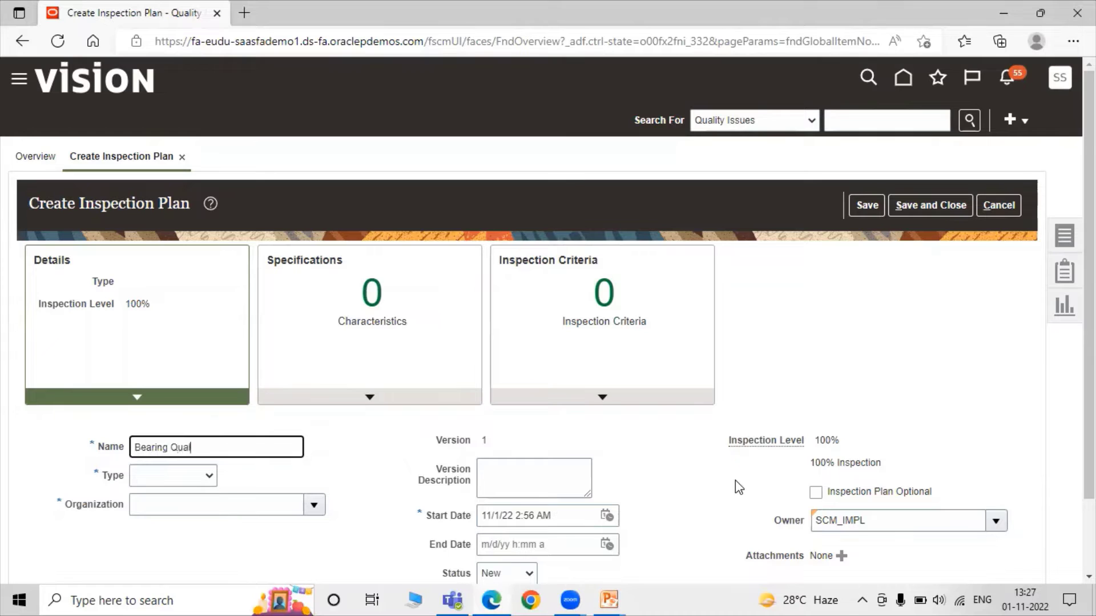
{"action": "type", "text": "ity Inspect"}
{"action": "left_click", "coordinate": [174, 475]}
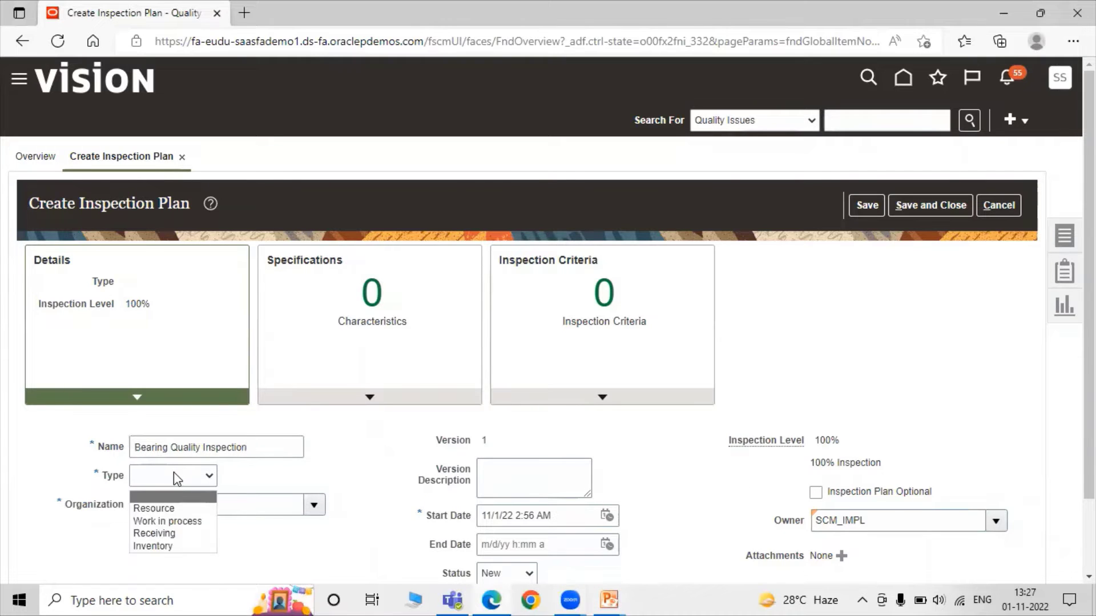
{"action": "left_click", "coordinate": [167, 520]}
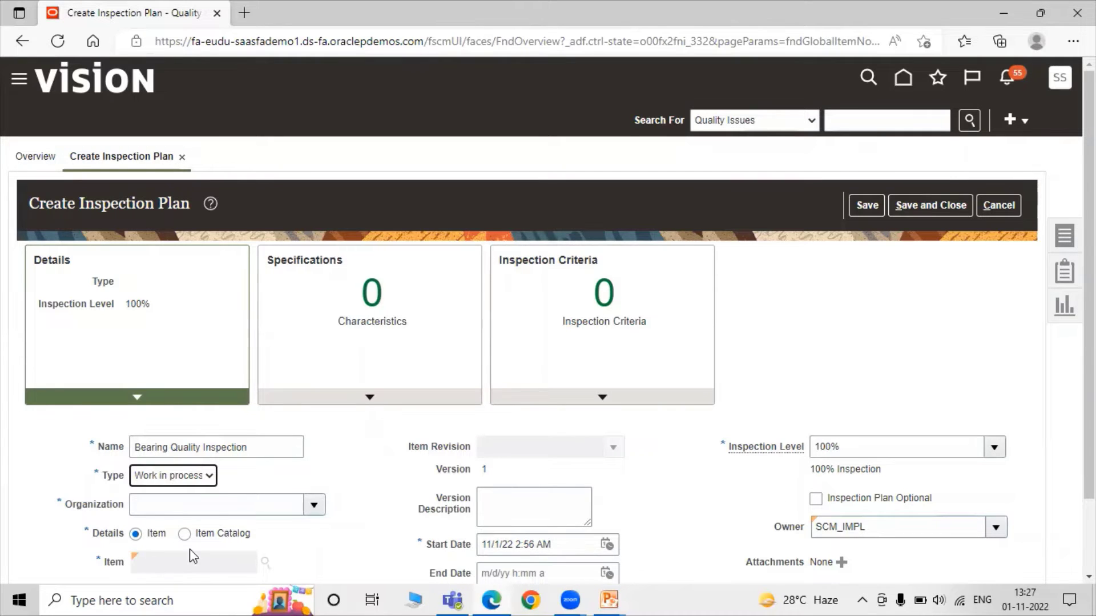
Set the inspection plan's organization to 001 Seattle.
{"action": "scroll", "coordinate": [315, 531], "scroll_direction": "down", "scroll_amount": 2}
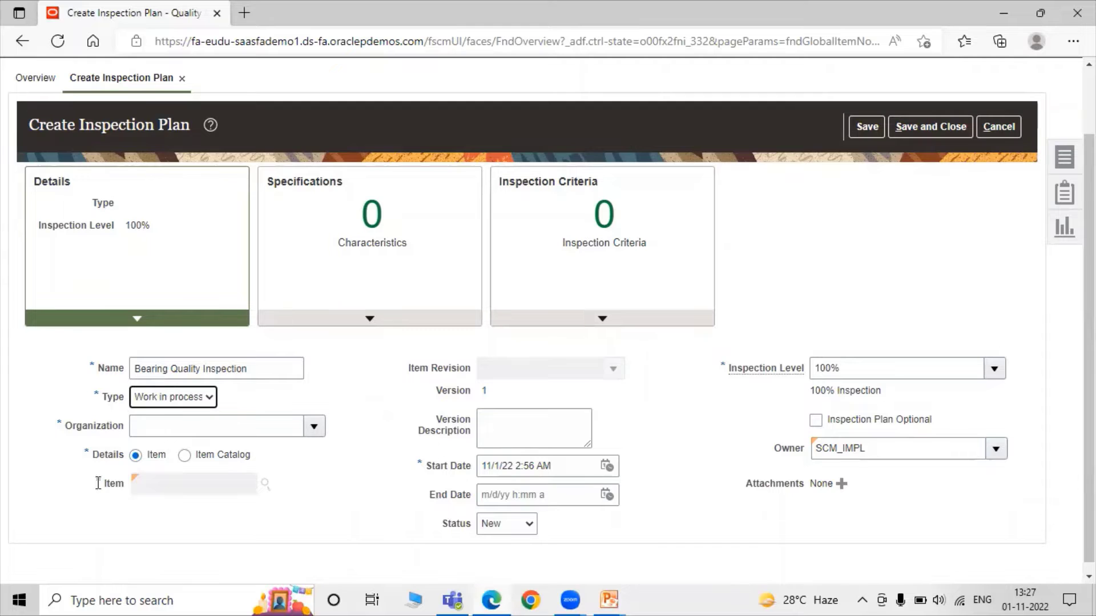
{"action": "left_click", "coordinate": [315, 427]}
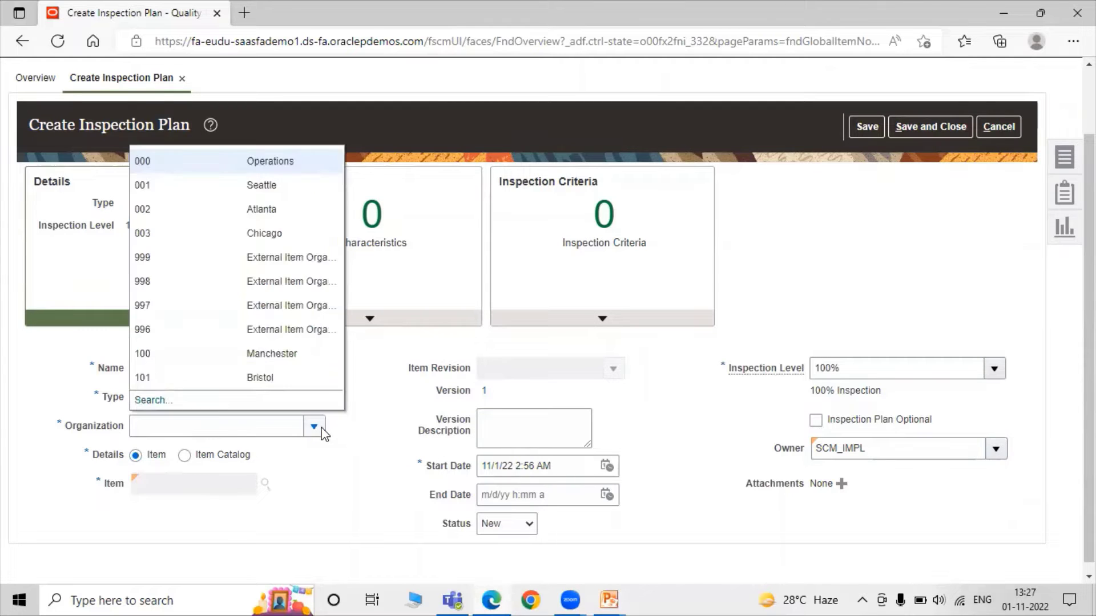
{"action": "left_click", "coordinate": [200, 184]}
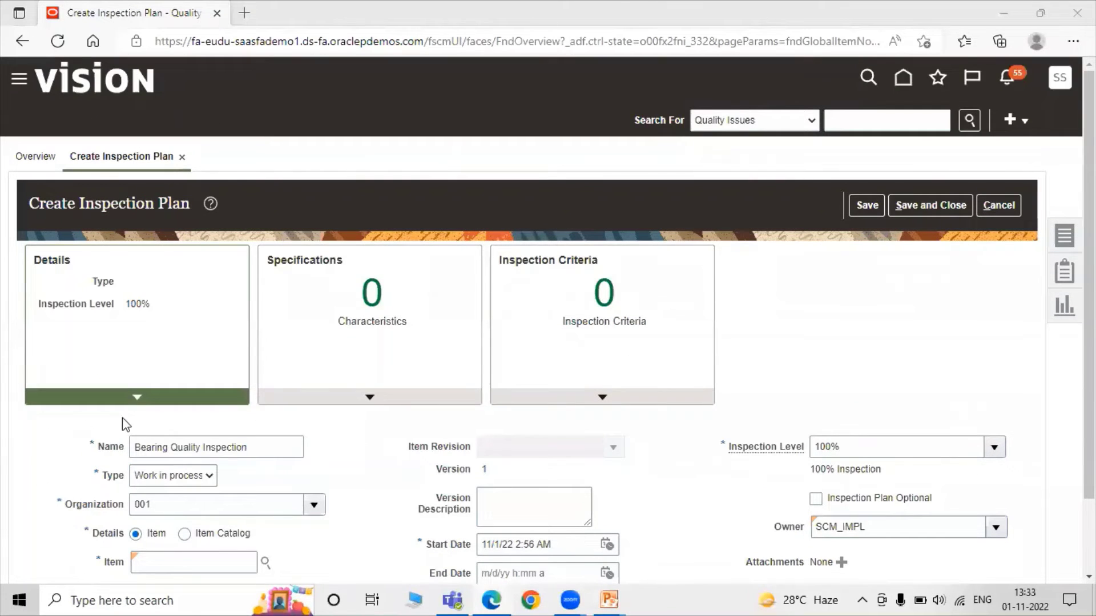
Switch the plan's details basis to Item Catalog and back to Item.
{"action": "scroll", "coordinate": [342, 449], "scroll_direction": "down", "scroll_amount": 2}
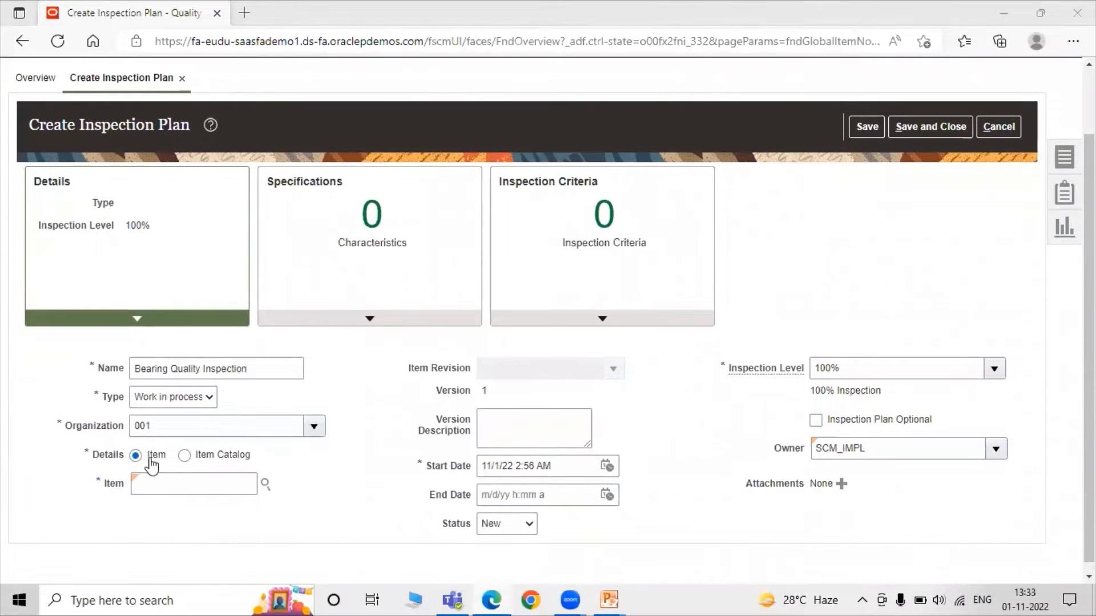
{"action": "left_click", "coordinate": [184, 456]}
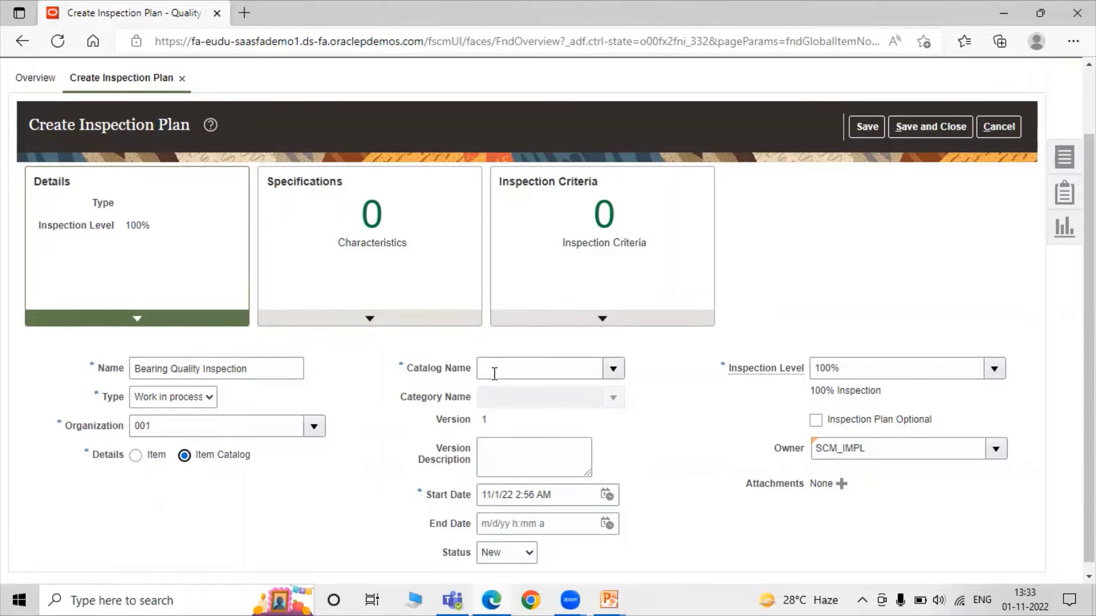
{"action": "scroll", "coordinate": [530, 439], "scroll_direction": "down", "scroll_amount": 1}
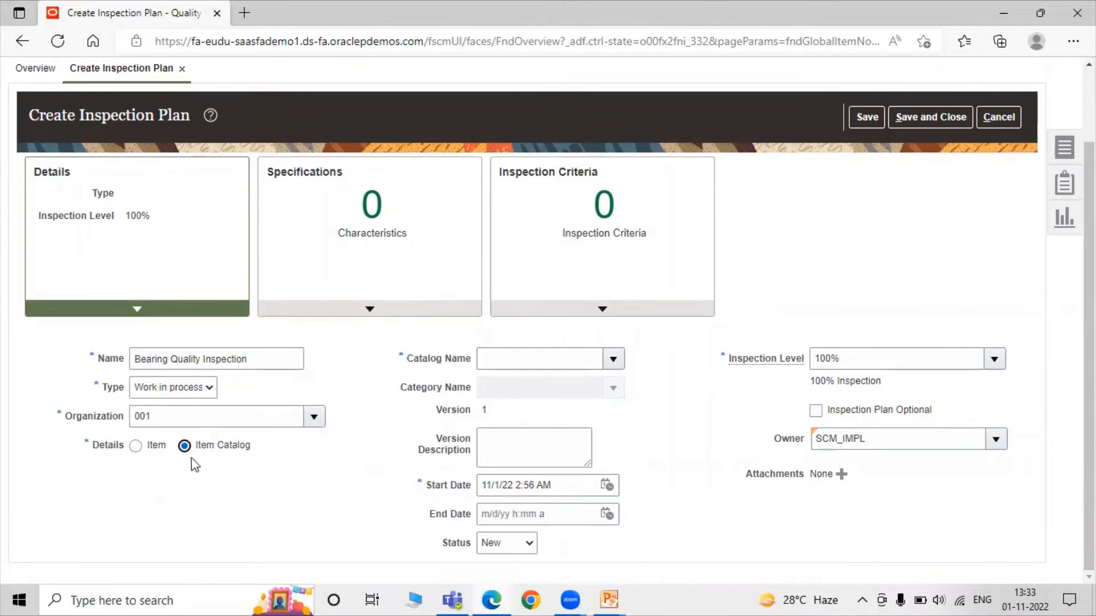
{"action": "left_click", "coordinate": [136, 446]}
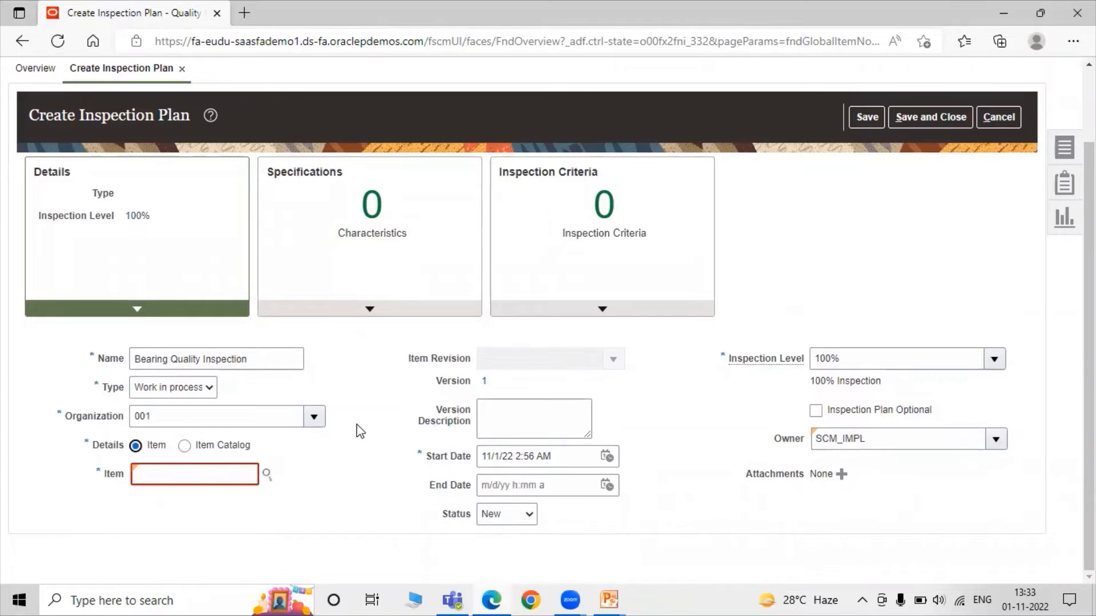
Search for item TATA1001 and assign the roller bearing as the inspection plan's item.
{"action": "left_click", "coordinate": [211, 474]}
{"action": "type", "text": "TATA1001"}
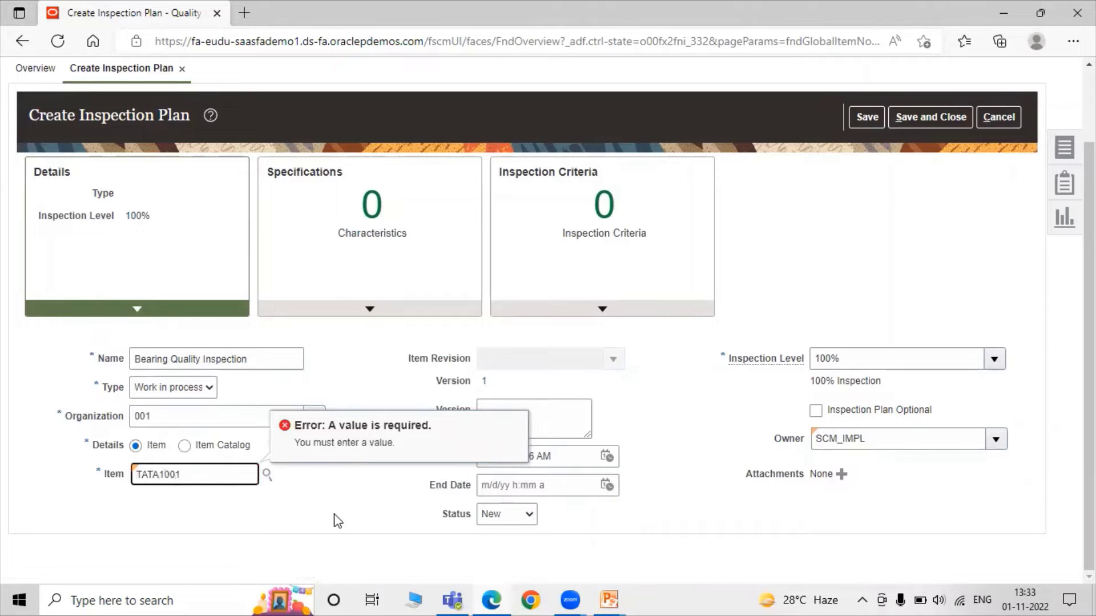
{"action": "left_click", "coordinate": [266, 475]}
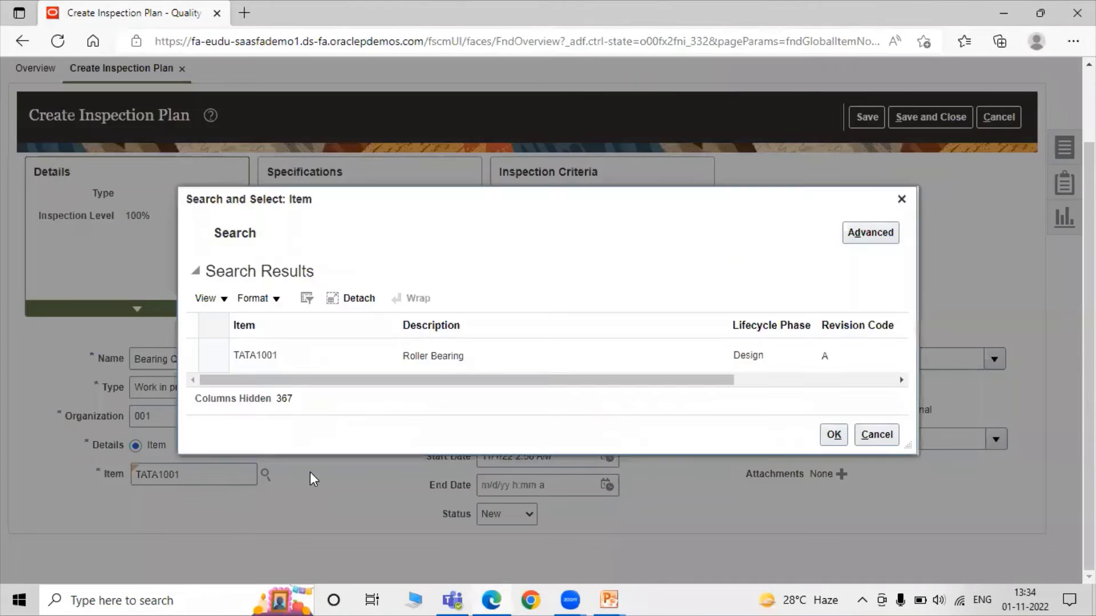
{"action": "left_click", "coordinate": [266, 360]}
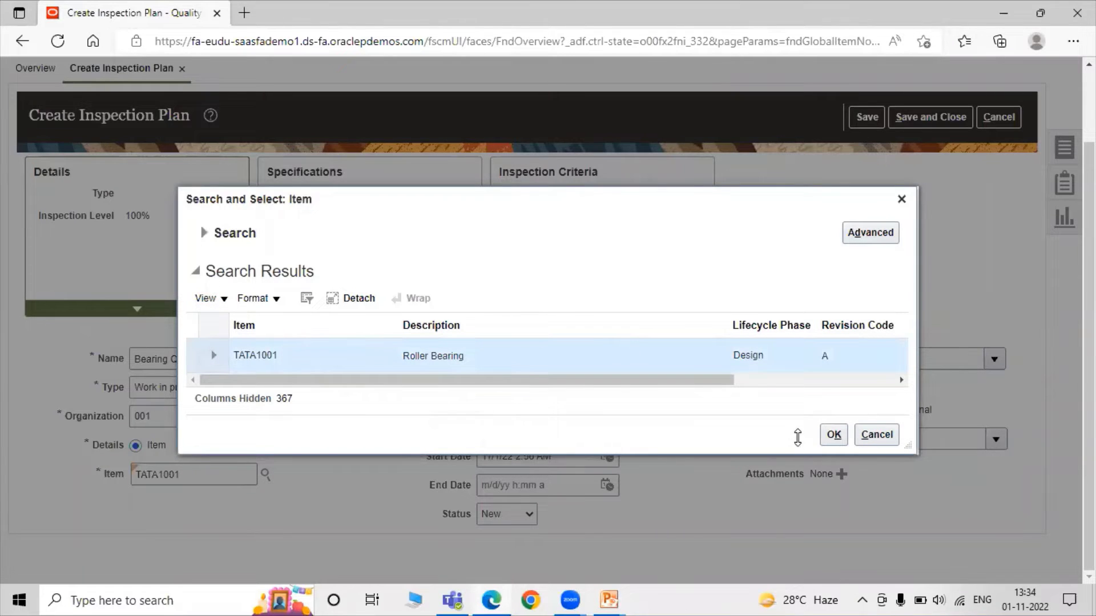
{"action": "left_click", "coordinate": [833, 435]}
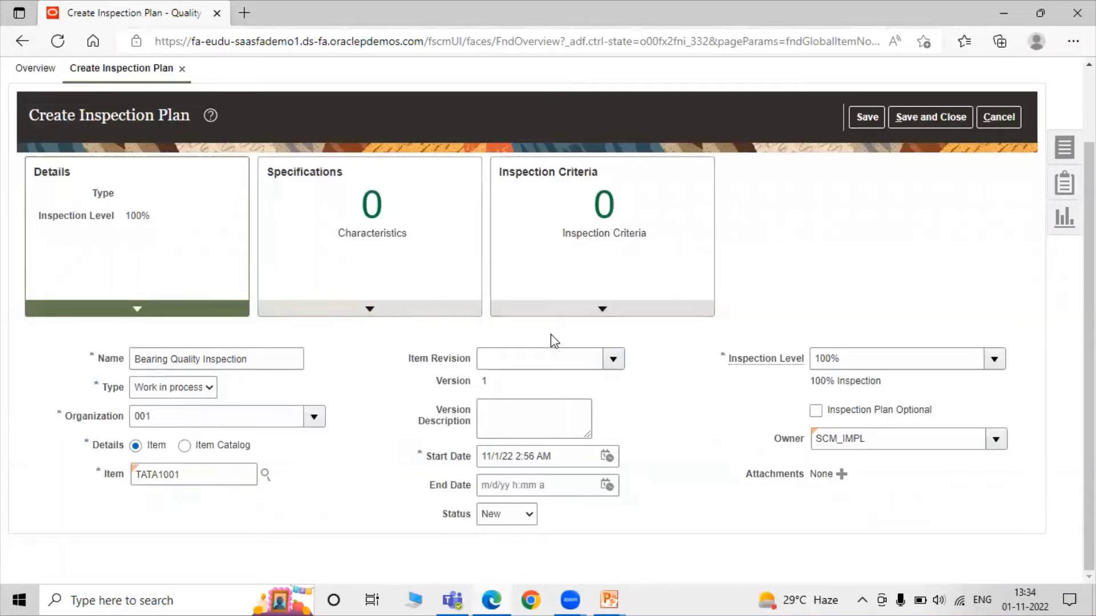
Review the available item revisions and the remaining detail fields of the inspection plan.
{"action": "left_click", "coordinate": [613, 359]}
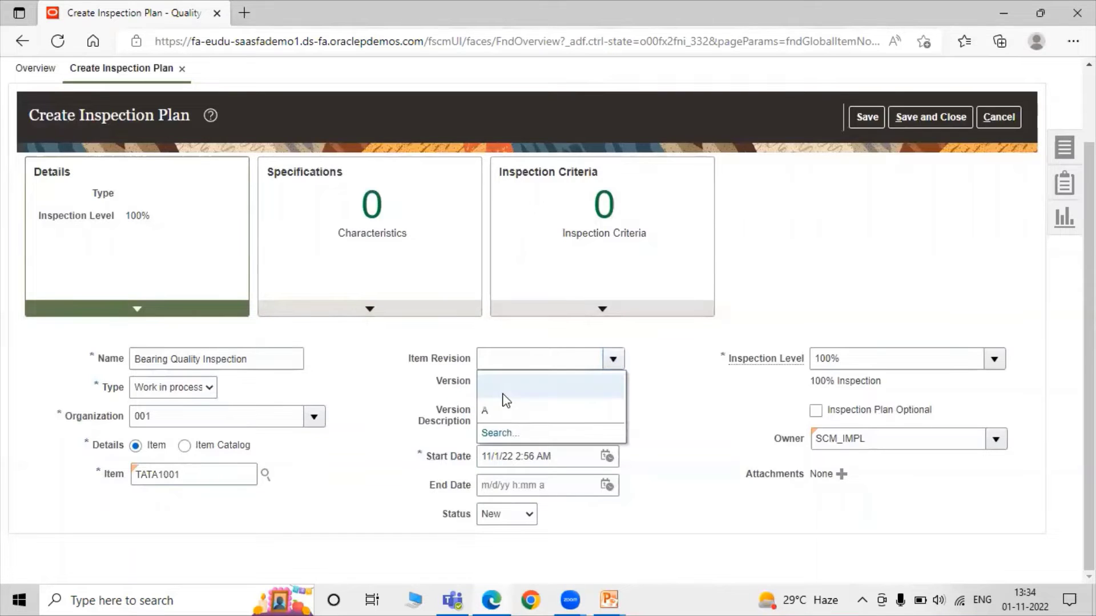
{"action": "left_click", "coordinate": [638, 440]}
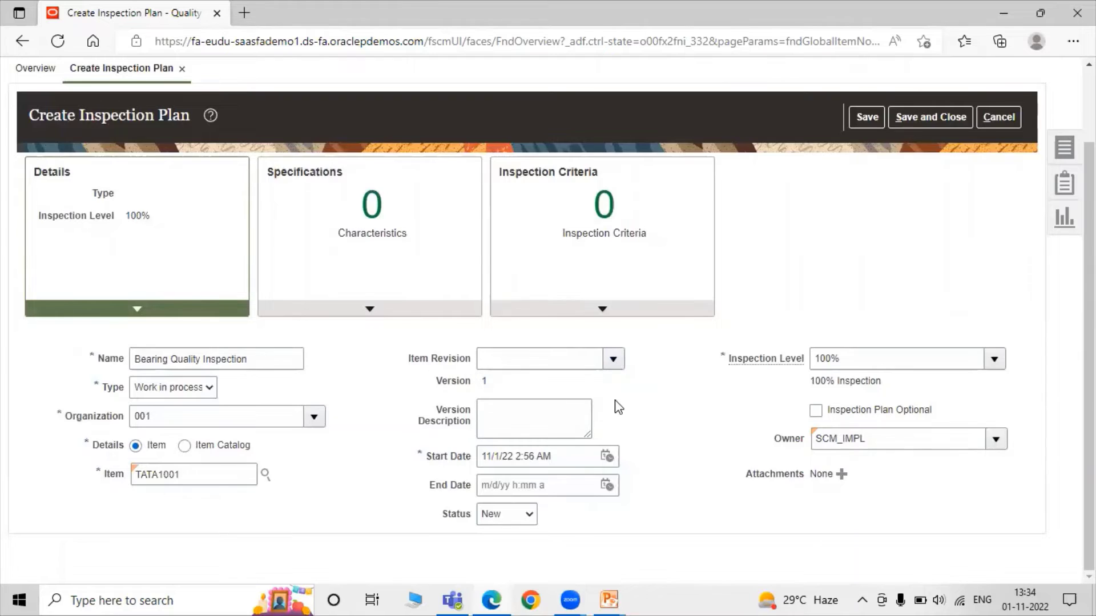
{"action": "scroll", "coordinate": [901, 485], "scroll_direction": "up", "scroll_amount": 2}
{"action": "scroll", "coordinate": [913, 479], "scroll_direction": "down", "scroll_amount": 2}
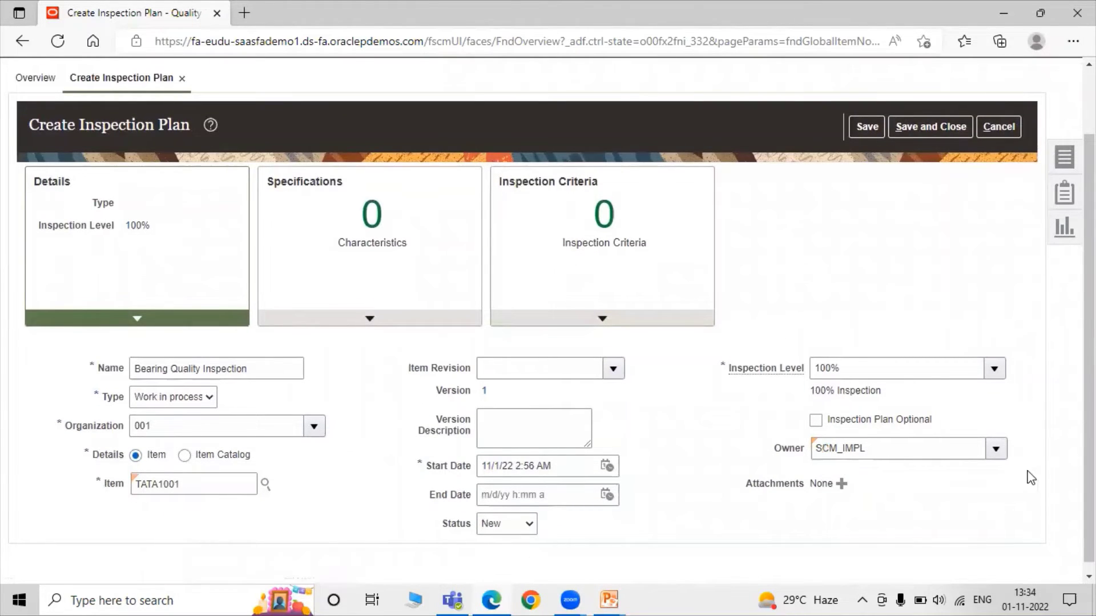
Open the inspection plan's specifications and add a new characteristic row.
{"action": "scroll", "coordinate": [633, 478], "scroll_direction": "up", "scroll_amount": 2}
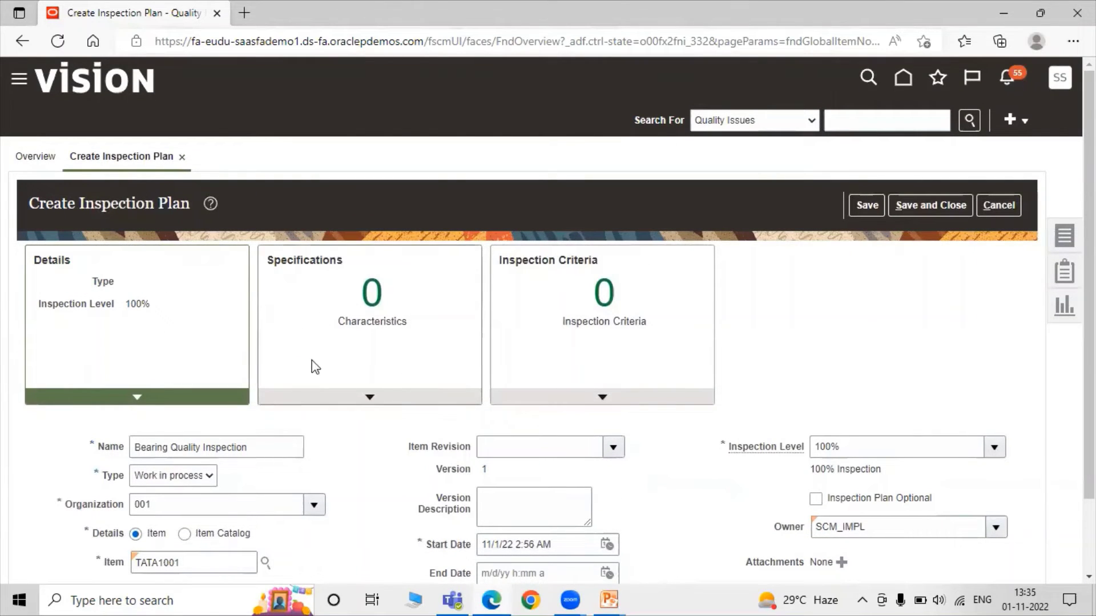
{"action": "left_click", "coordinate": [343, 334]}
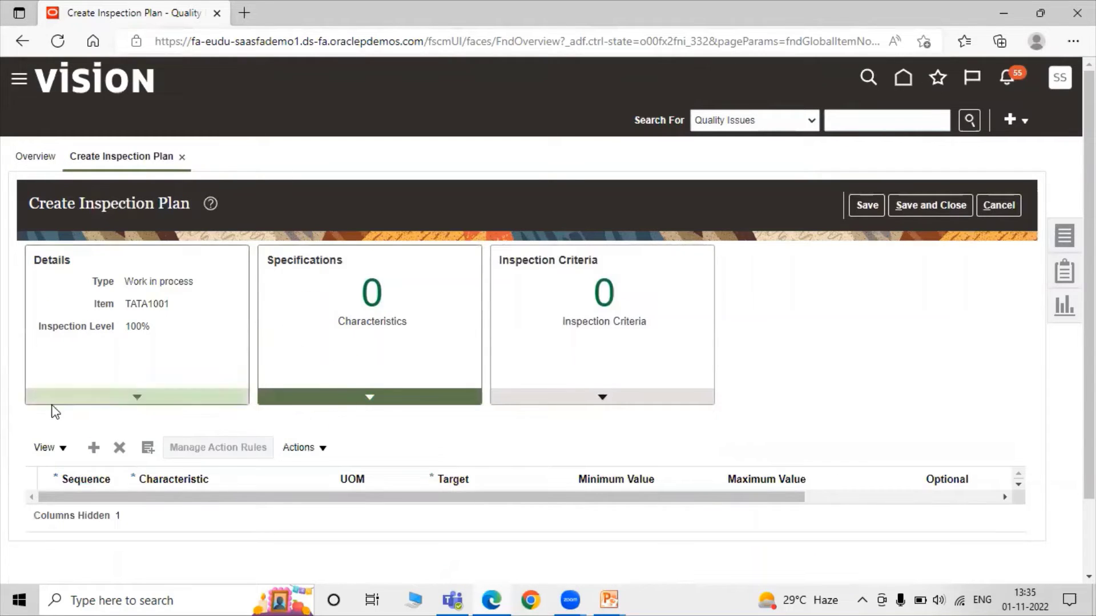
{"action": "left_click", "coordinate": [96, 449]}
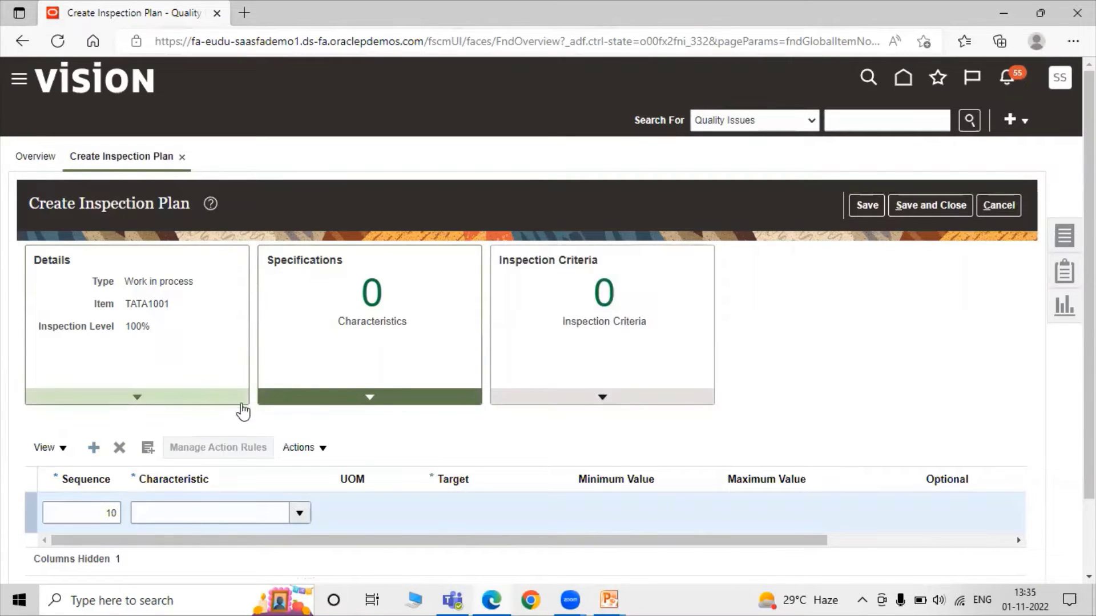
Search the characteristics and assign Bearing Lubrication to the sequence 10 row of the plan's specifications.
{"action": "scroll", "coordinate": [496, 403], "scroll_direction": "down", "scroll_amount": 3}
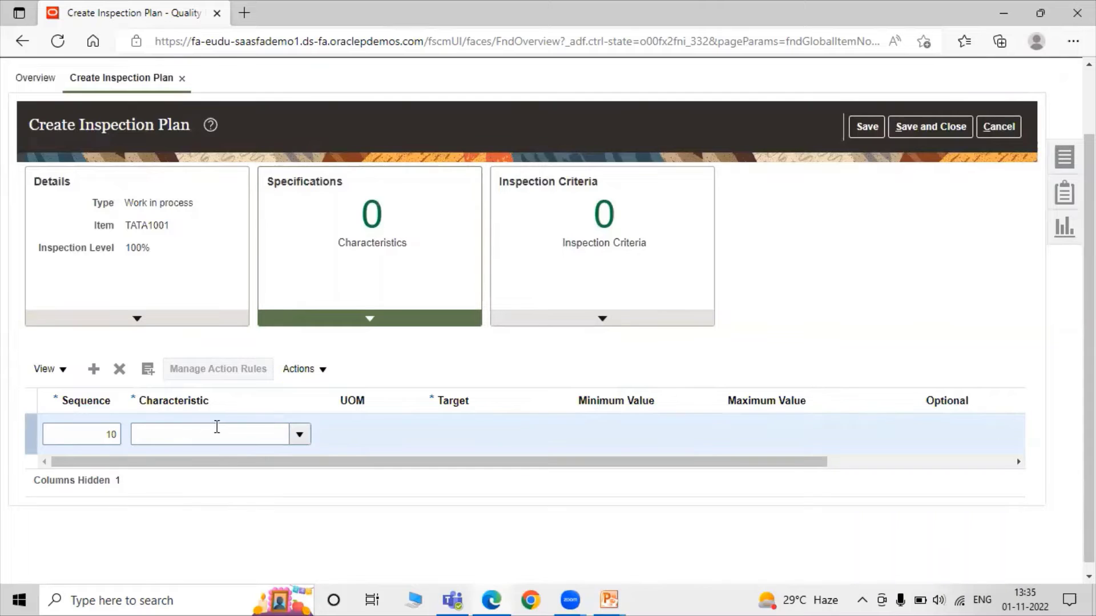
{"action": "left_click", "coordinate": [301, 435]}
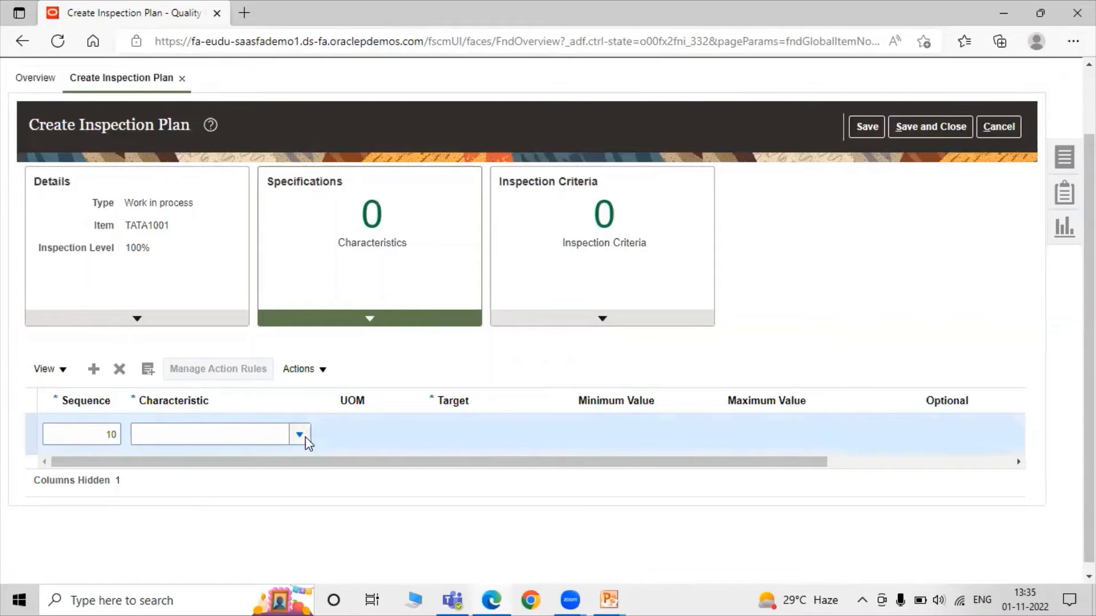
{"action": "left_click", "coordinate": [154, 405]}
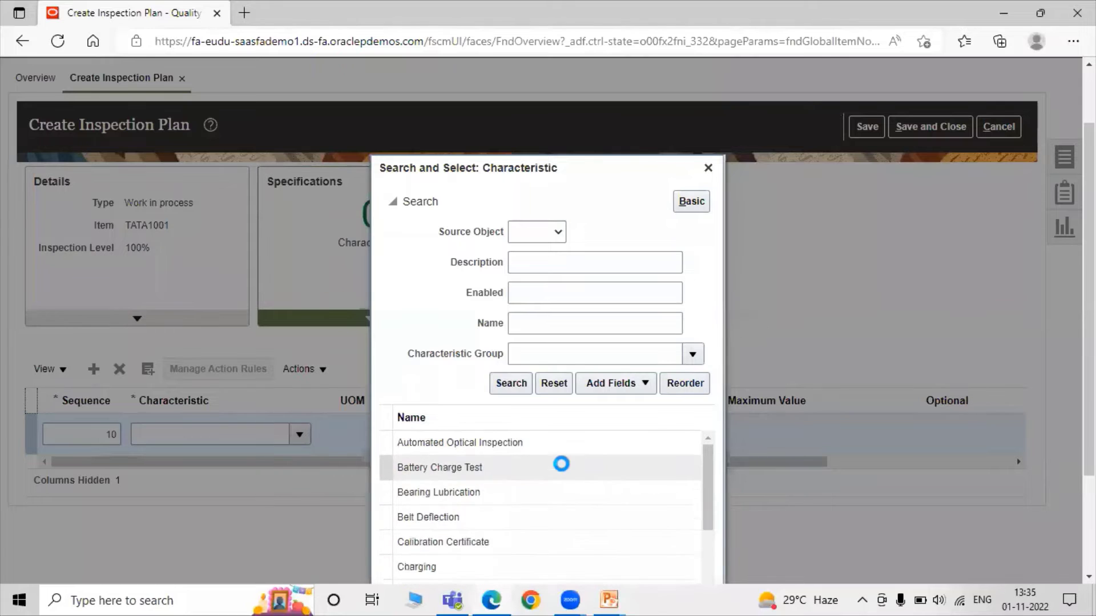
{"action": "scroll", "coordinate": [795, 392], "scroll_direction": "up", "scroll_amount": 2}
{"action": "scroll", "coordinate": [795, 392], "scroll_direction": "down", "scroll_amount": 2}
{"action": "scroll", "coordinate": [411, 400], "scroll_direction": "down", "scroll_amount": 1}
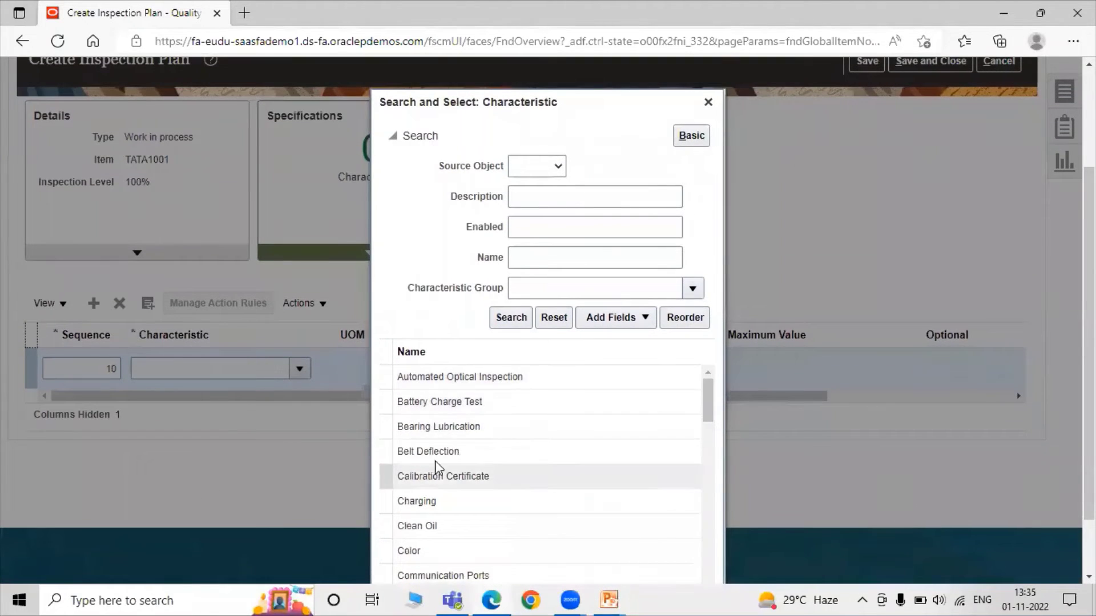
{"action": "left_click_drag", "start_coordinate": [709, 394], "coordinate": [710, 399]}
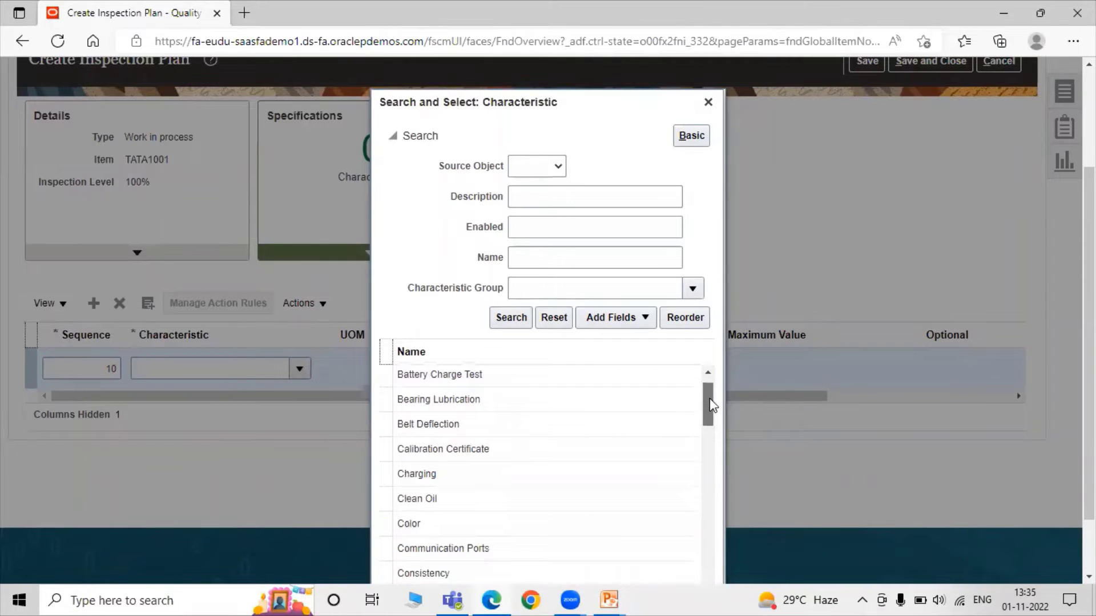
{"action": "left_click_drag", "start_coordinate": [708, 407], "coordinate": [707, 371]}
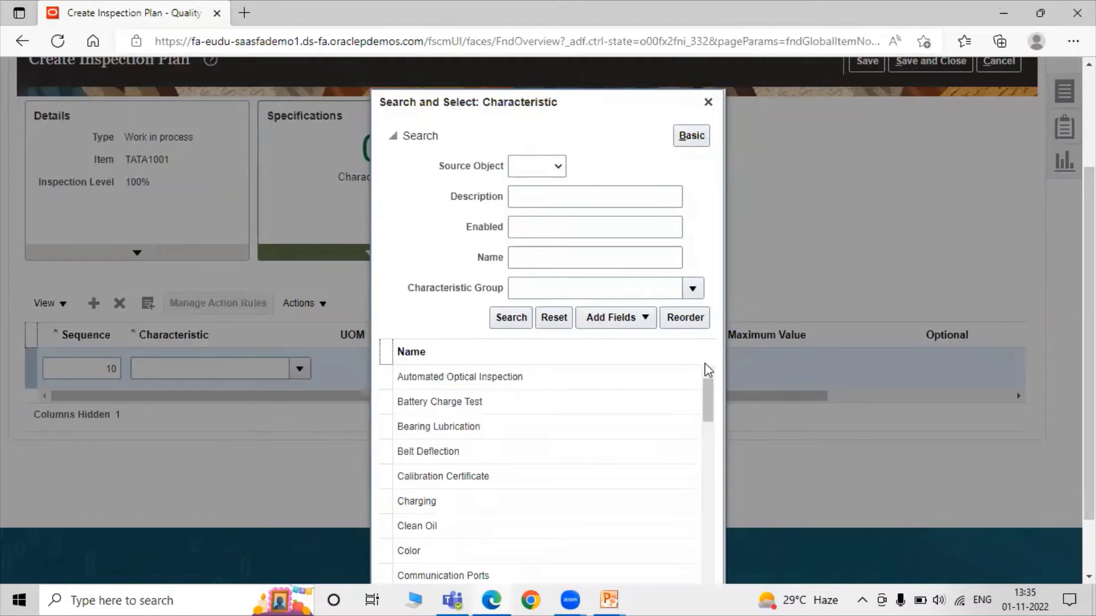
{"action": "left_click", "coordinate": [445, 426]}
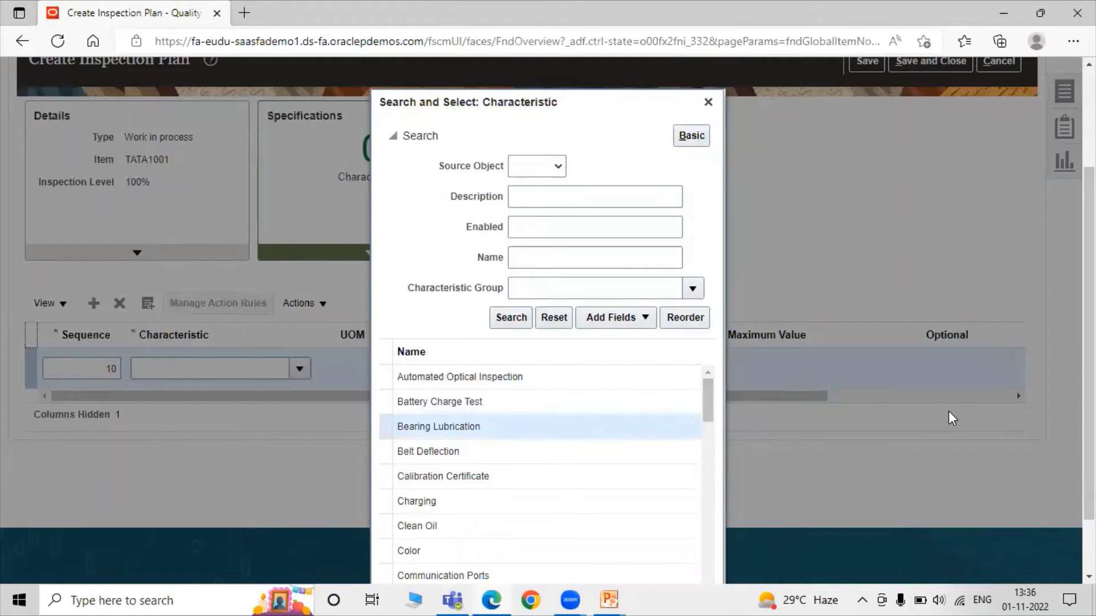
{"action": "scroll", "coordinate": [948, 411], "scroll_direction": "down", "scroll_amount": 1}
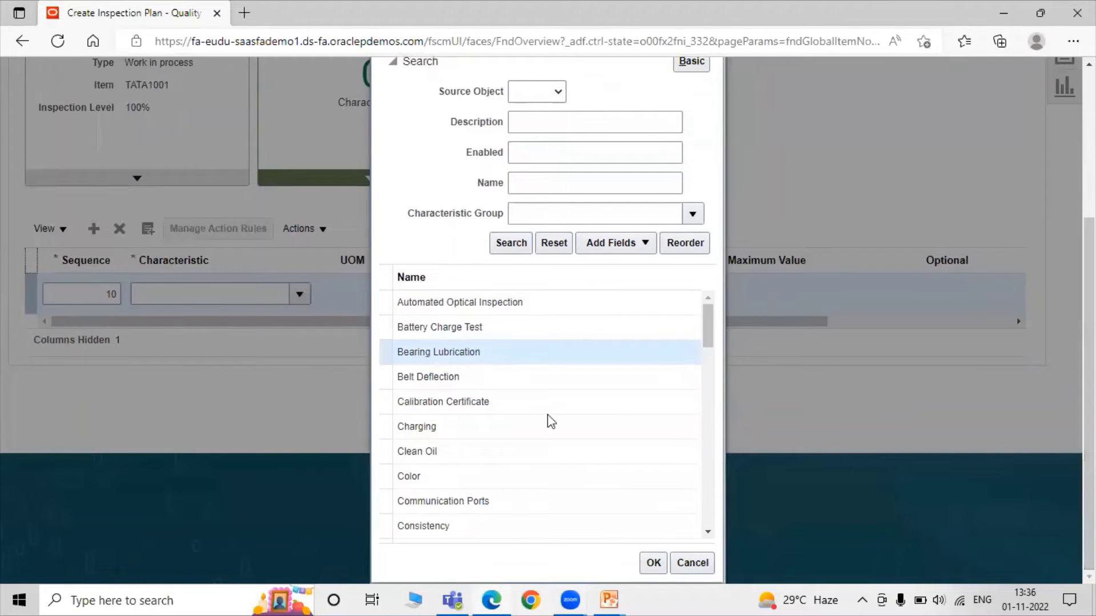
{"action": "left_click", "coordinate": [654, 563]}
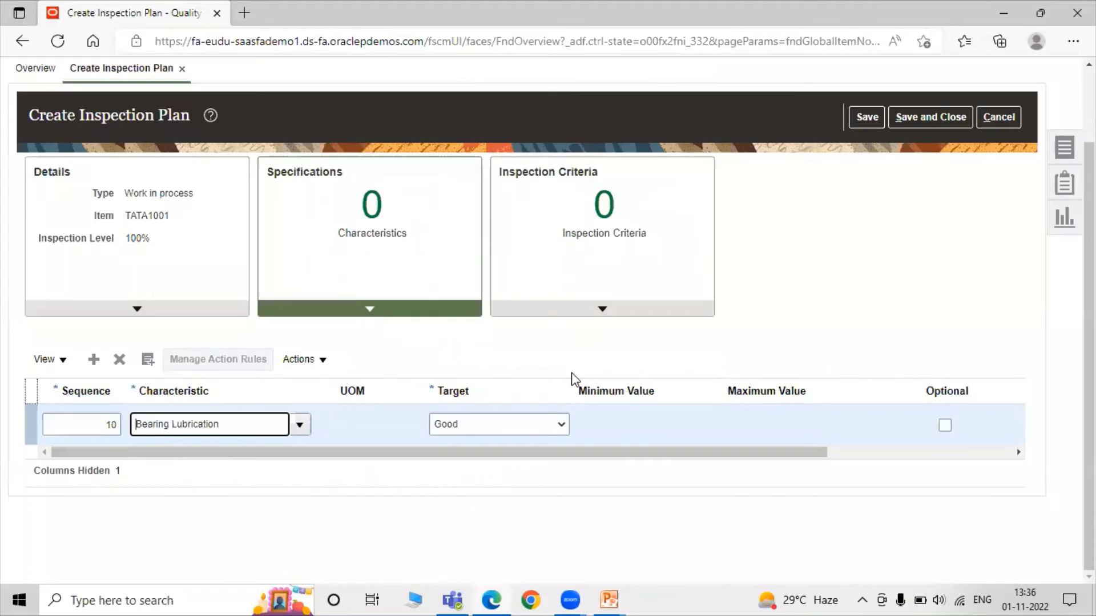
Review the target options available for the Bearing Lubrication characteristic.
{"action": "key", "text": "Tab"}
{"action": "key", "text": "alt+Down"}
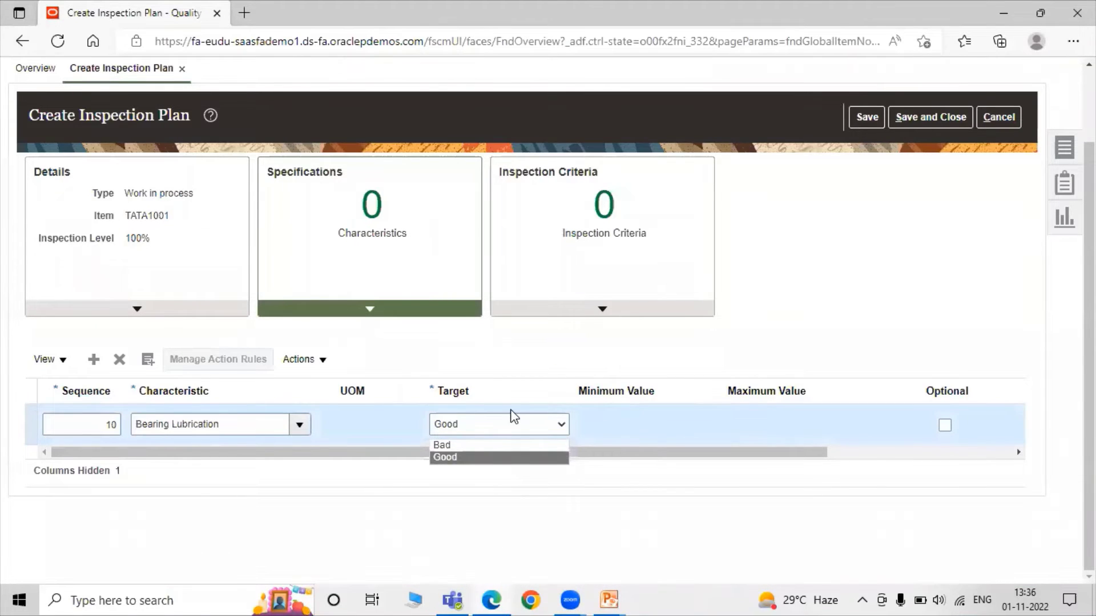
{"action": "left_click", "coordinate": [500, 484]}
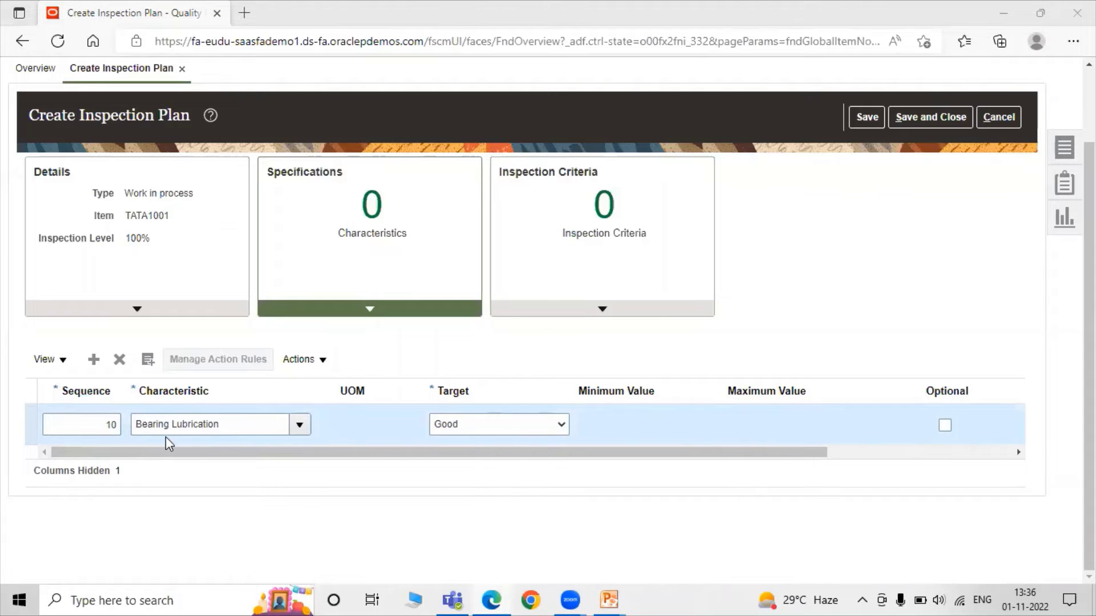
Add a second characteristic row and assign Vibration Analysis to it from the full characteristic search.
{"action": "left_click", "coordinate": [93, 361]}
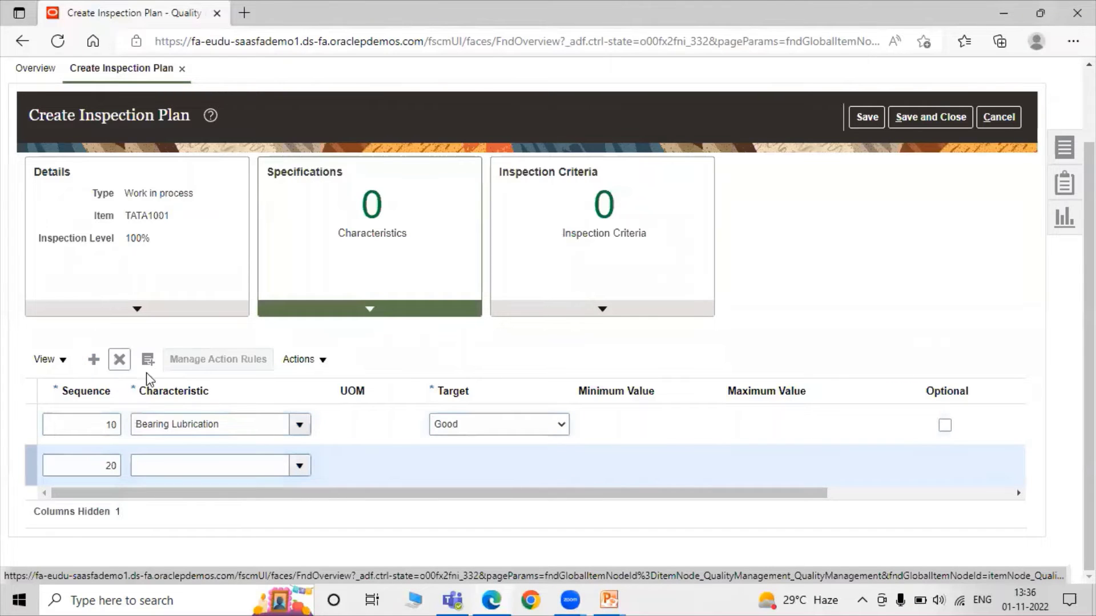
{"action": "left_click", "coordinate": [299, 471]}
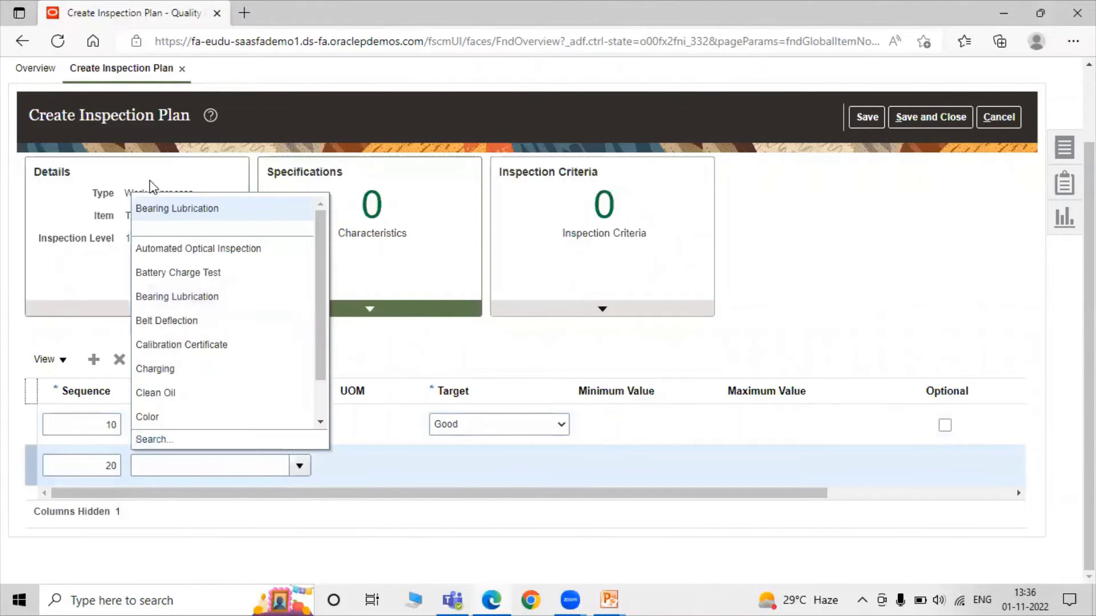
{"action": "left_click", "coordinate": [162, 440]}
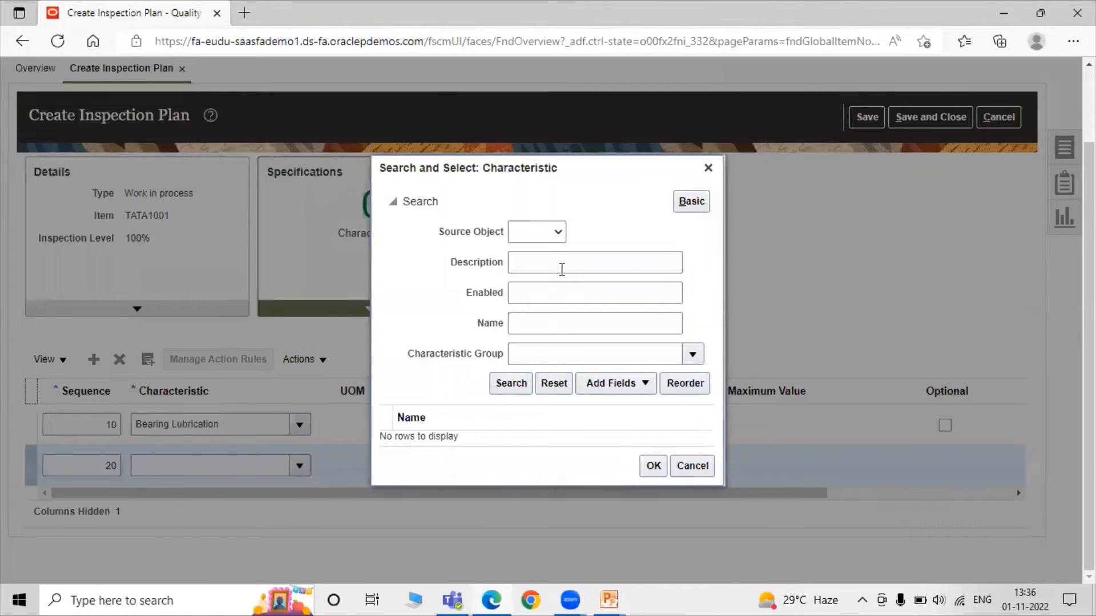
{"action": "left_click", "coordinate": [514, 383]}
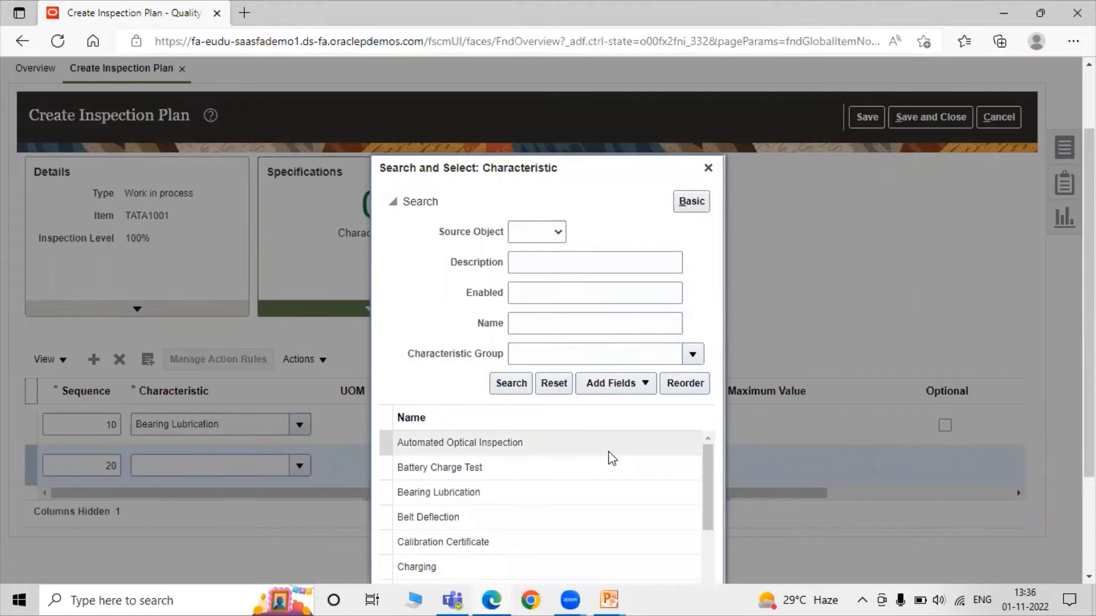
{"action": "scroll", "coordinate": [611, 460], "scroll_direction": "down", "scroll_amount": 6}
{"action": "scroll", "coordinate": [592, 374], "scroll_direction": "down", "scroll_amount": 10}
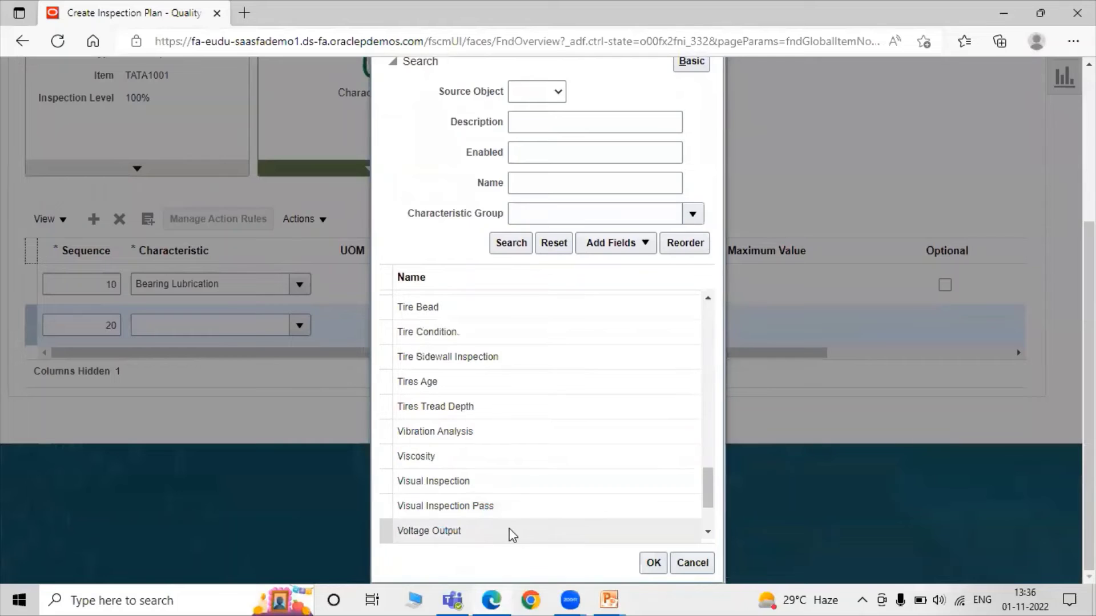
{"action": "scroll", "coordinate": [474, 400], "scroll_direction": "down", "scroll_amount": 1}
{"action": "left_click", "coordinate": [465, 350]}
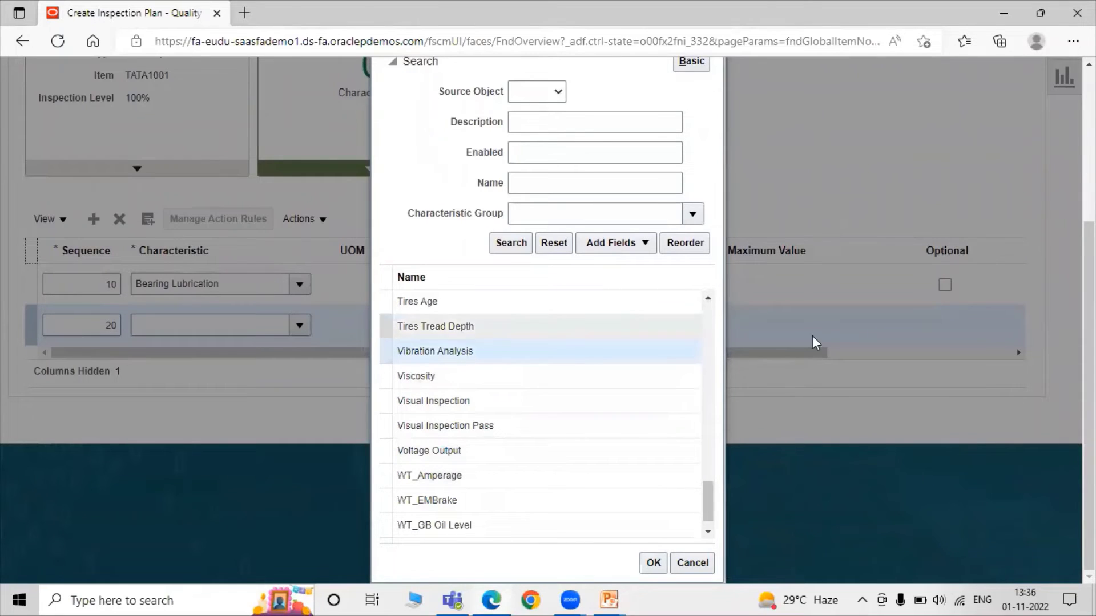
{"action": "left_click", "coordinate": [654, 563]}
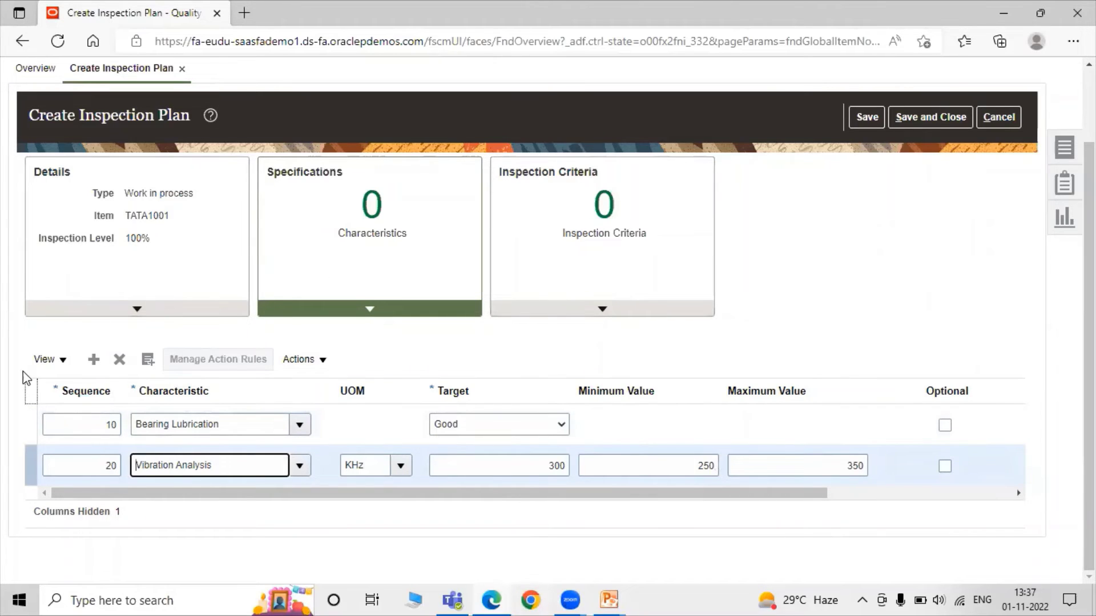
Add a third characteristic row, search characteristics by the description Visual, and assign Visual Inspection to it.
{"action": "left_click", "coordinate": [94, 359]}
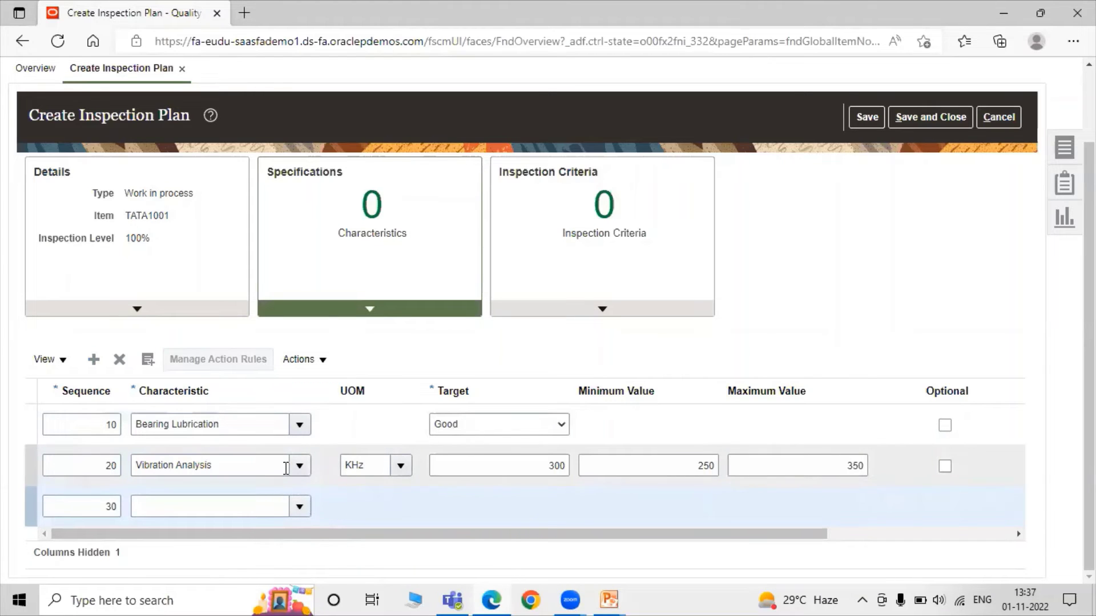
{"action": "left_click", "coordinate": [297, 497]}
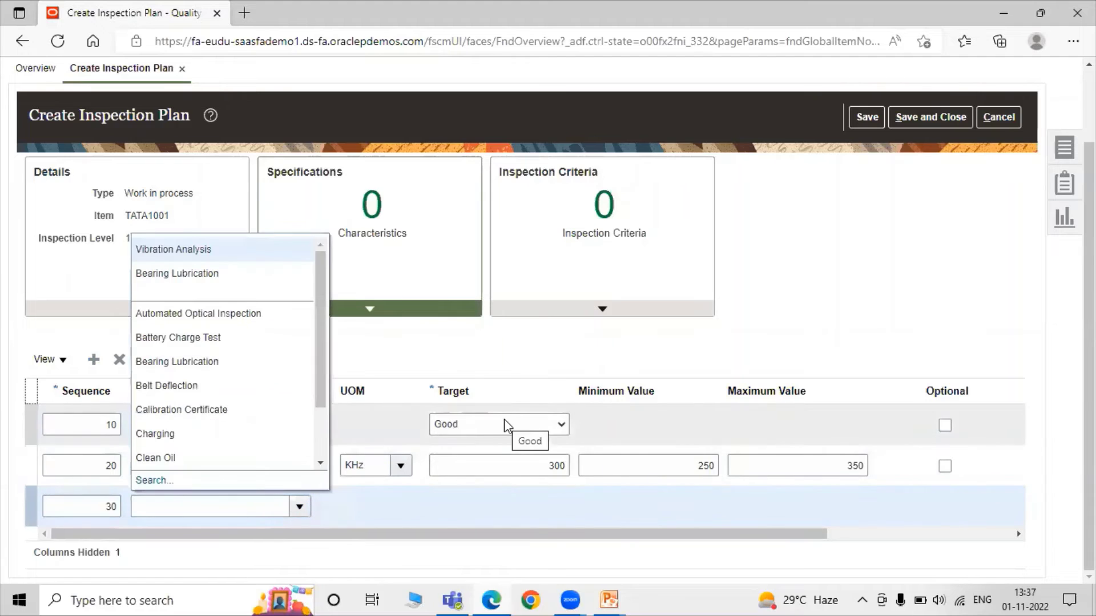
{"action": "left_click", "coordinate": [161, 481]}
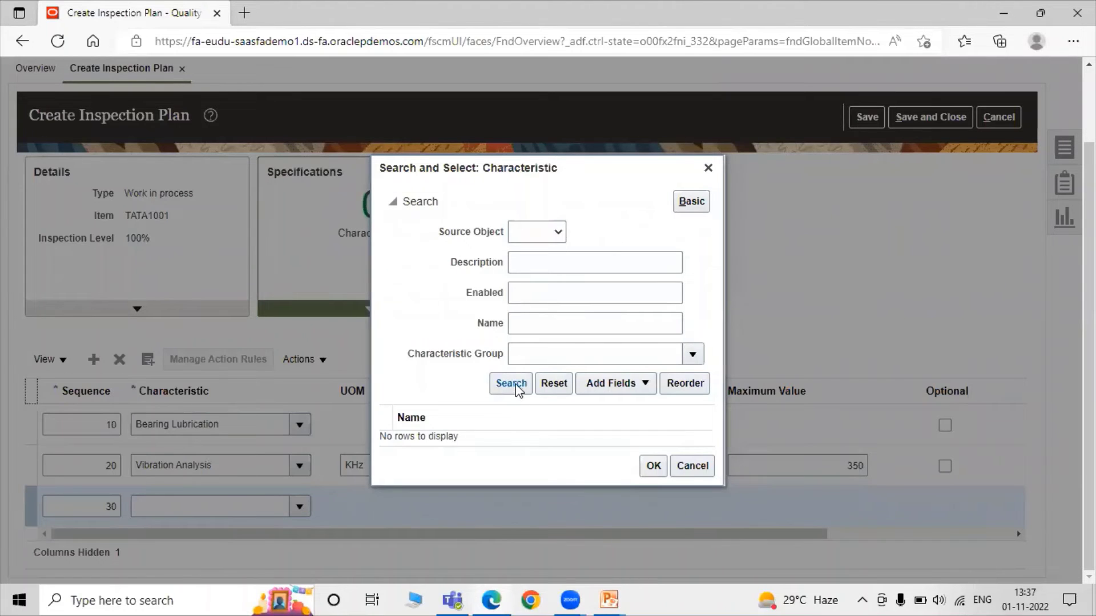
{"action": "left_click", "coordinate": [540, 266]}
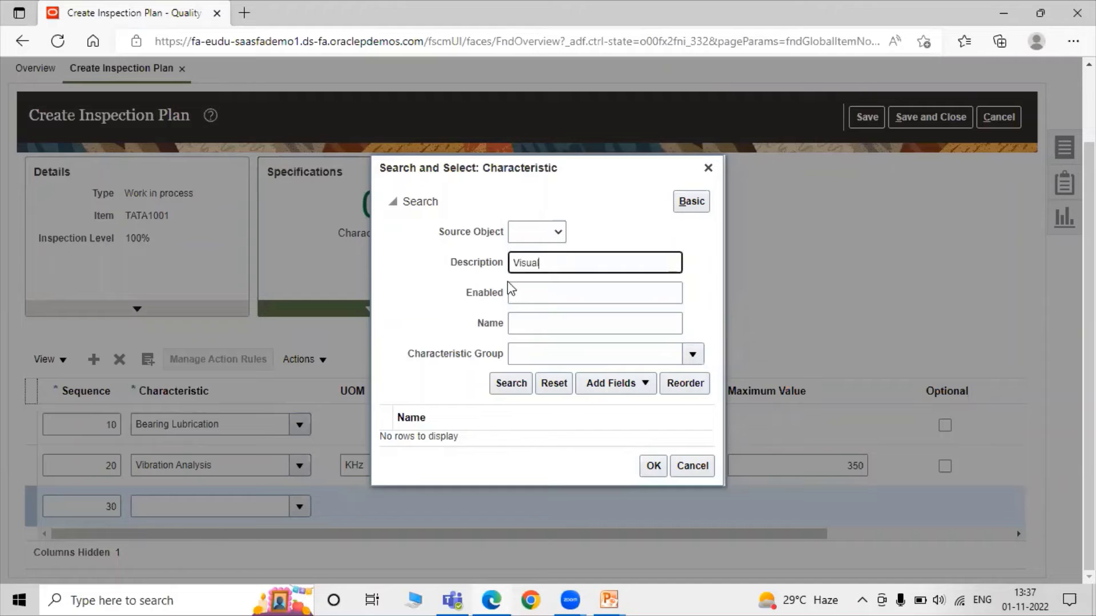
{"action": "key", "text": "Return"}
{"action": "left_click", "coordinate": [489, 434]}
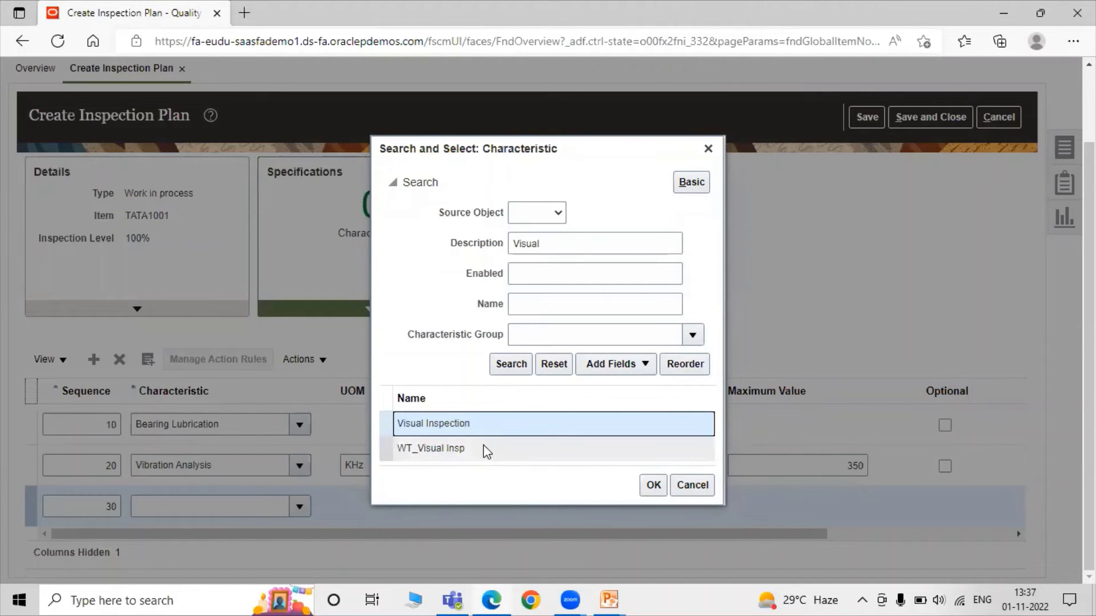
{"action": "left_click", "coordinate": [653, 485]}
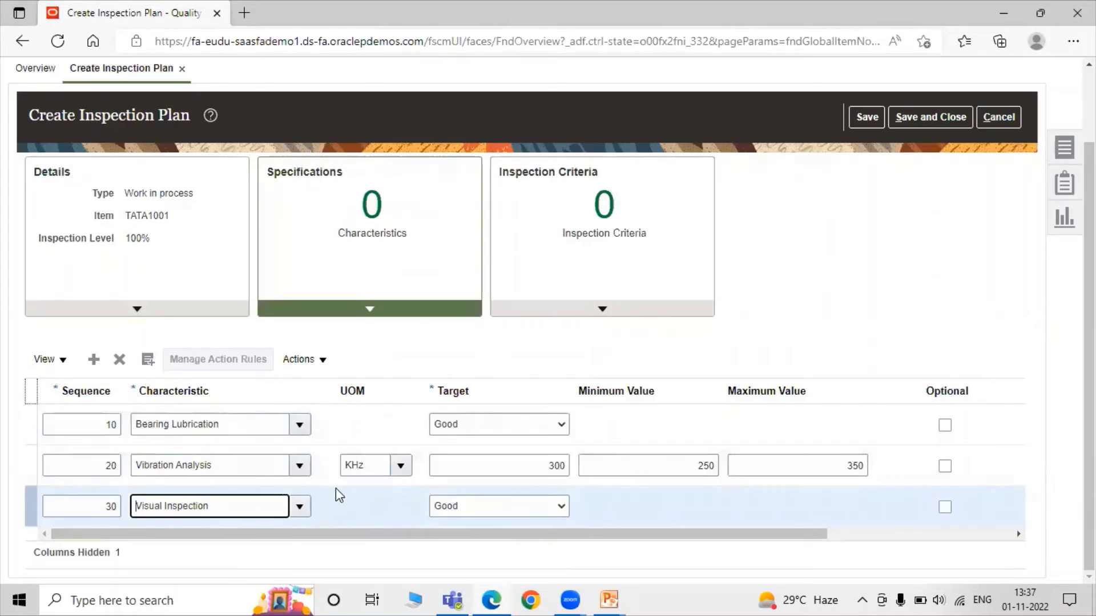
Check the target options for the Visual Inspection characteristic, keeping Good selected.
{"action": "scroll", "coordinate": [327, 442], "scroll_direction": "up", "scroll_amount": 2}
{"action": "scroll", "coordinate": [327, 439], "scroll_direction": "down", "scroll_amount": 2}
{"action": "left_click", "coordinate": [475, 510]}
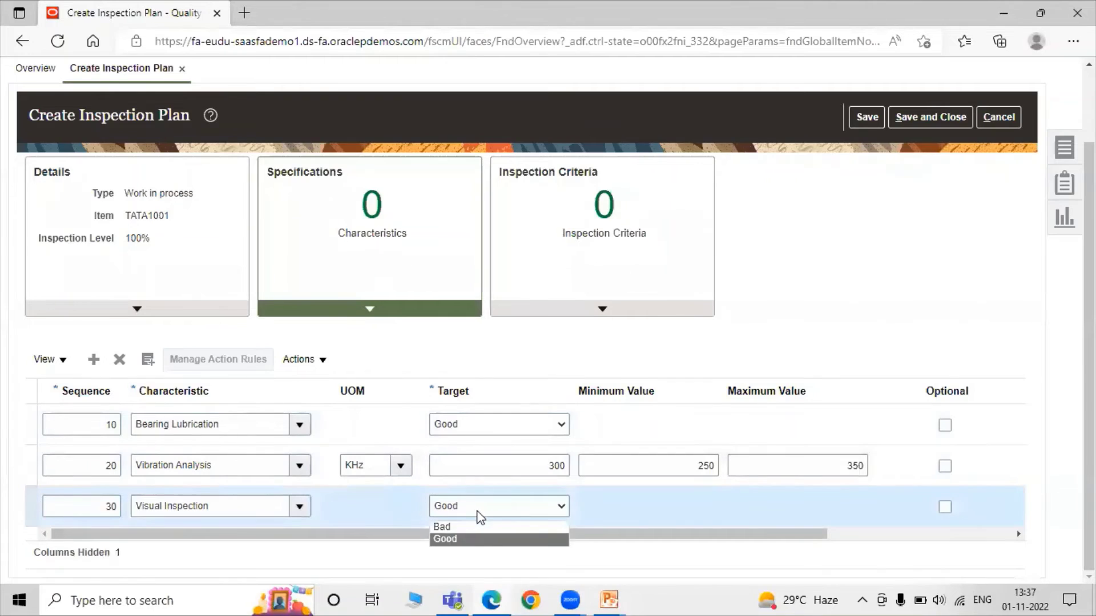
{"action": "left_click", "coordinate": [507, 540]}
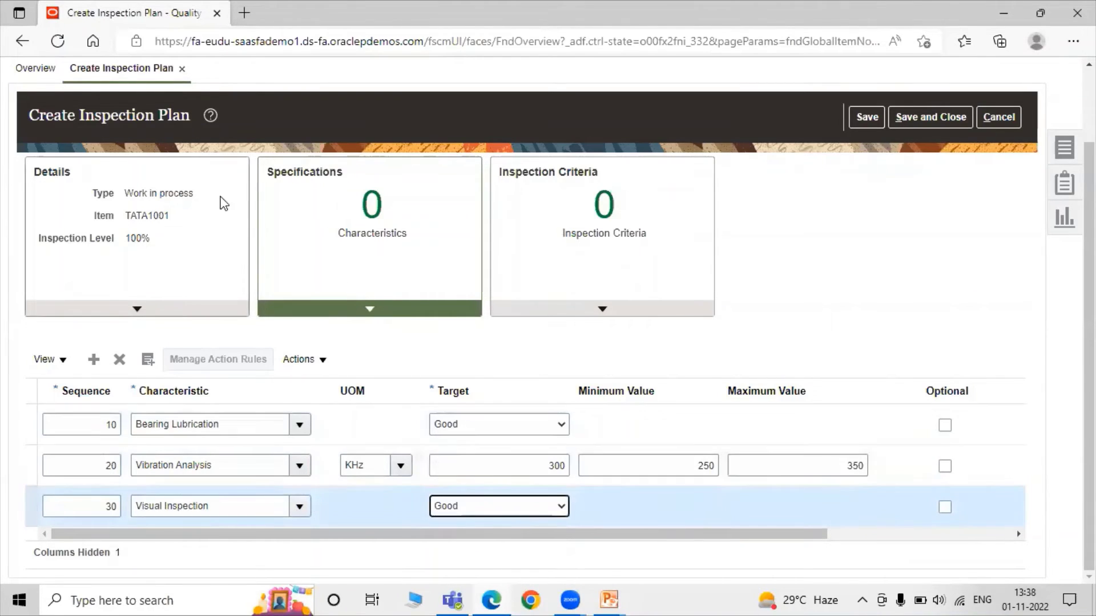
{"action": "left_click", "coordinate": [492, 511]}
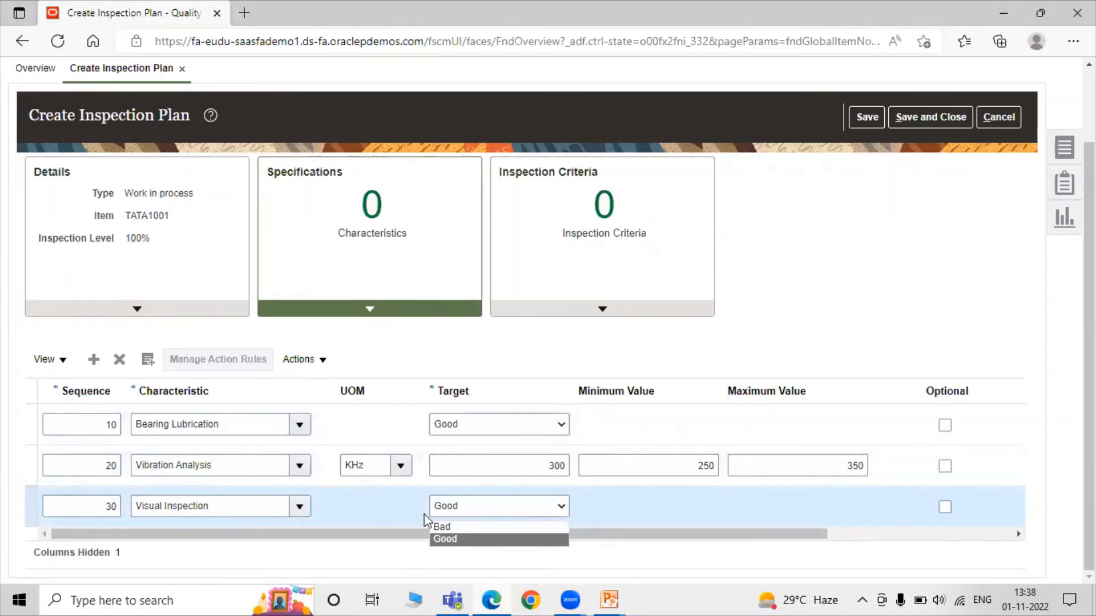
{"action": "left_click", "coordinate": [386, 522]}
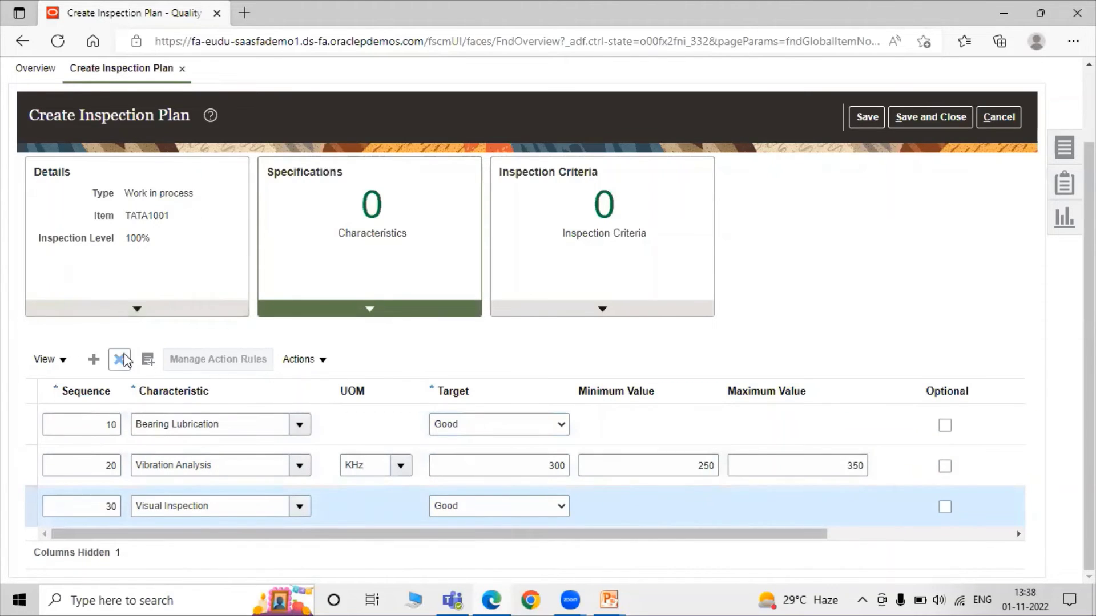
Add a fourth characteristic row to the specifications and assign Consistency to it.
{"action": "left_click", "coordinate": [96, 362]}
{"action": "left_click", "coordinate": [299, 509]}
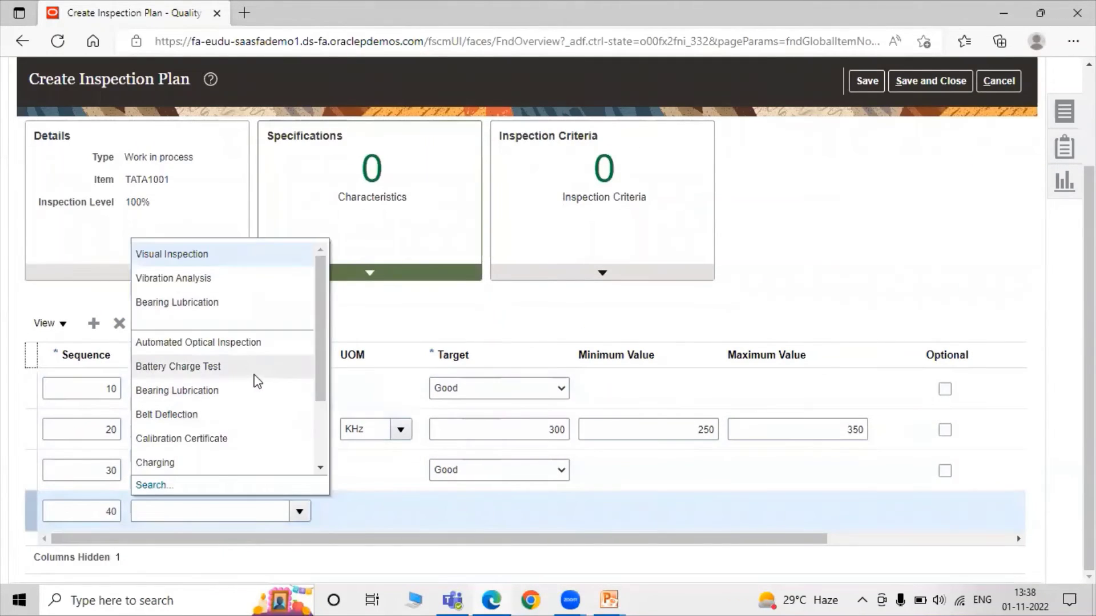
{"action": "scroll", "coordinate": [242, 406], "scroll_direction": "down", "scroll_amount": 2}
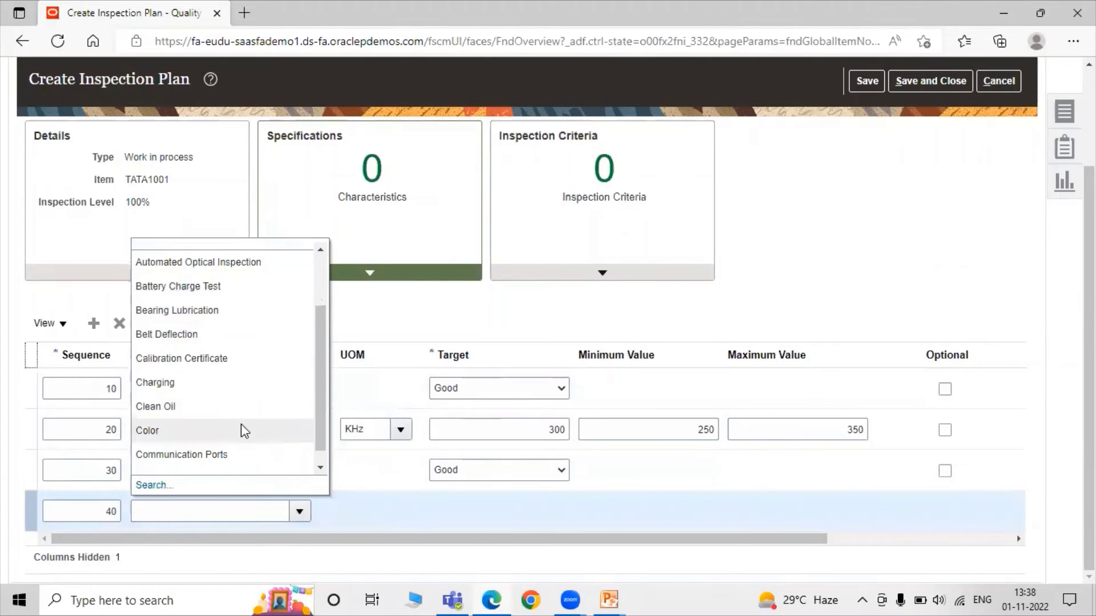
{"action": "scroll", "coordinate": [242, 422], "scroll_direction": "down", "scroll_amount": 1}
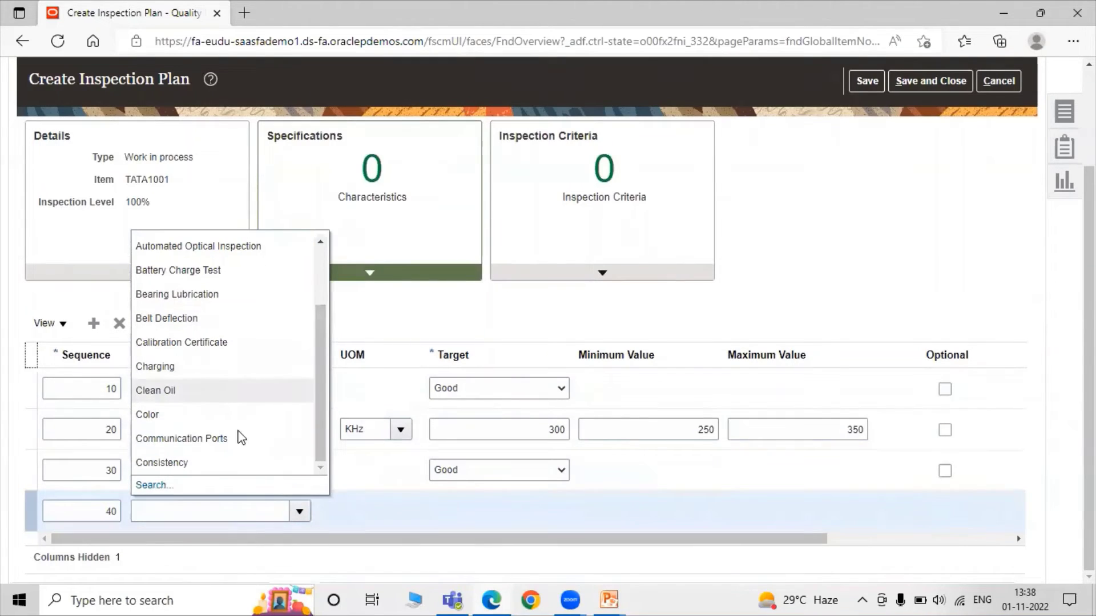
{"action": "left_click", "coordinate": [218, 463]}
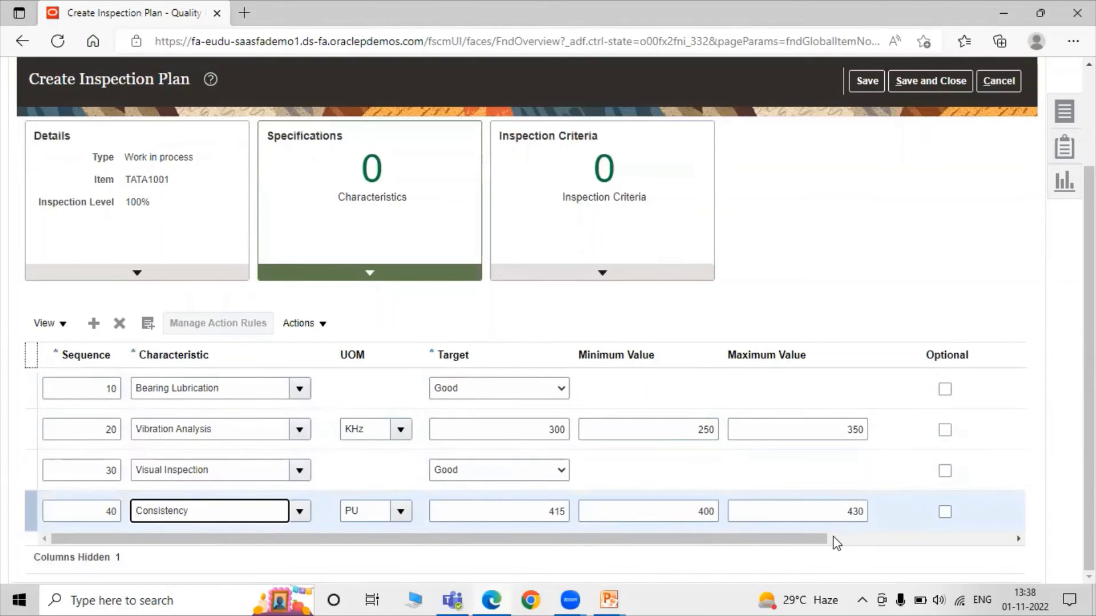
Set the Consistency characteristic's target to 410, its minimum value to 200 and its maximum value to 620.
{"action": "left_click", "coordinate": [524, 511]}
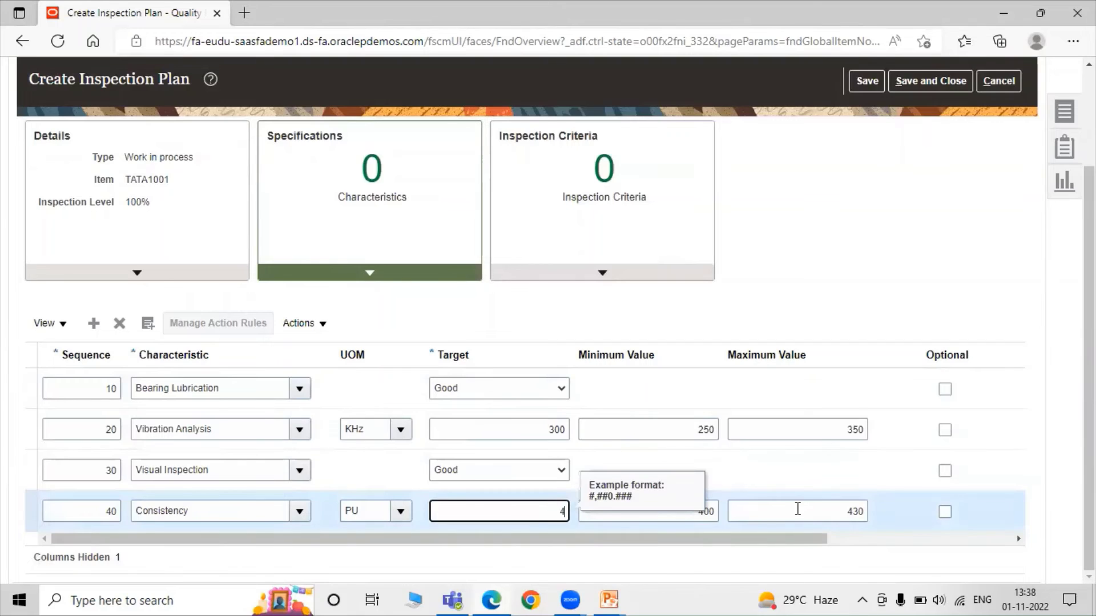
{"action": "left_click", "coordinate": [668, 517]}
{"action": "key", "text": "BackSpace"}
{"action": "type", "text": "200"}
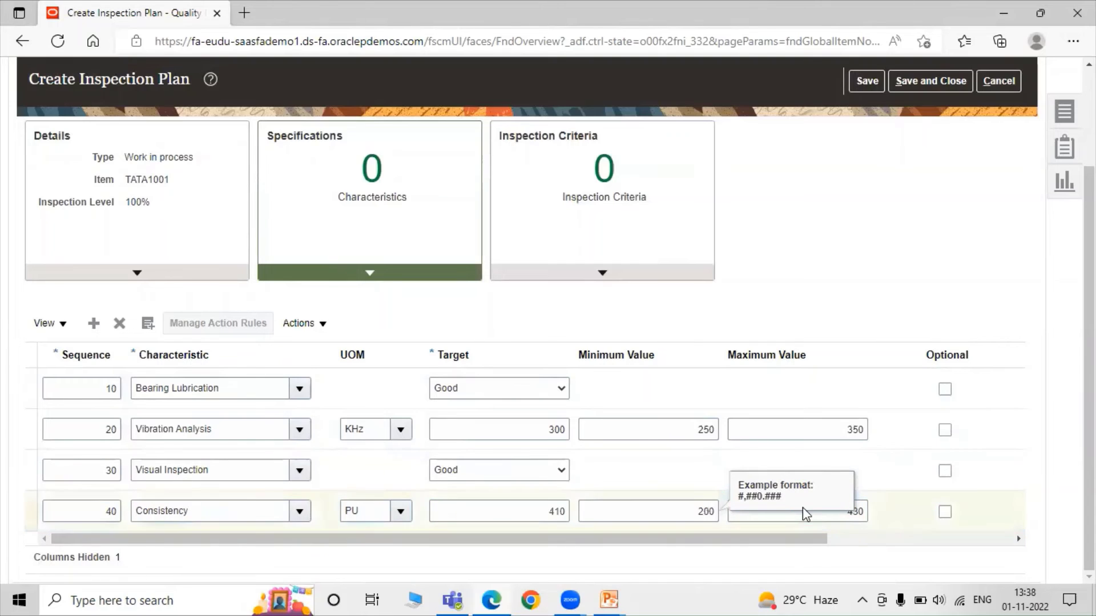
{"action": "key", "text": "Tab"}
{"action": "key", "text": "BackSpace"}
{"action": "type", "text": "620"}
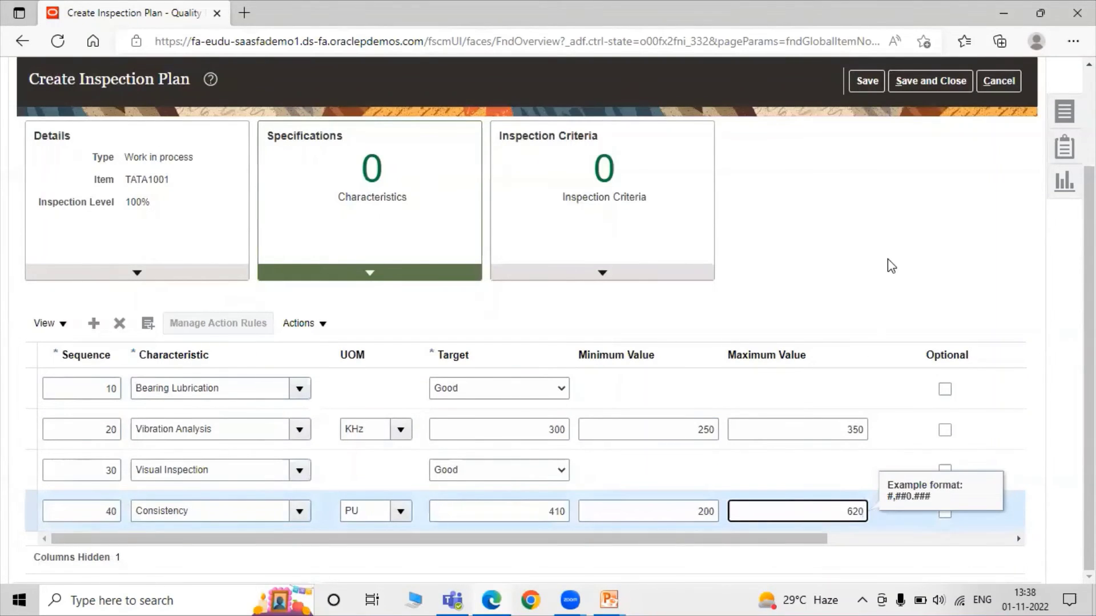
Add an inspection criteria row with operation sequence 101 and operation code RCASSYSW (Rack Cabinet Assembly).
{"action": "left_click", "coordinate": [852, 314]}
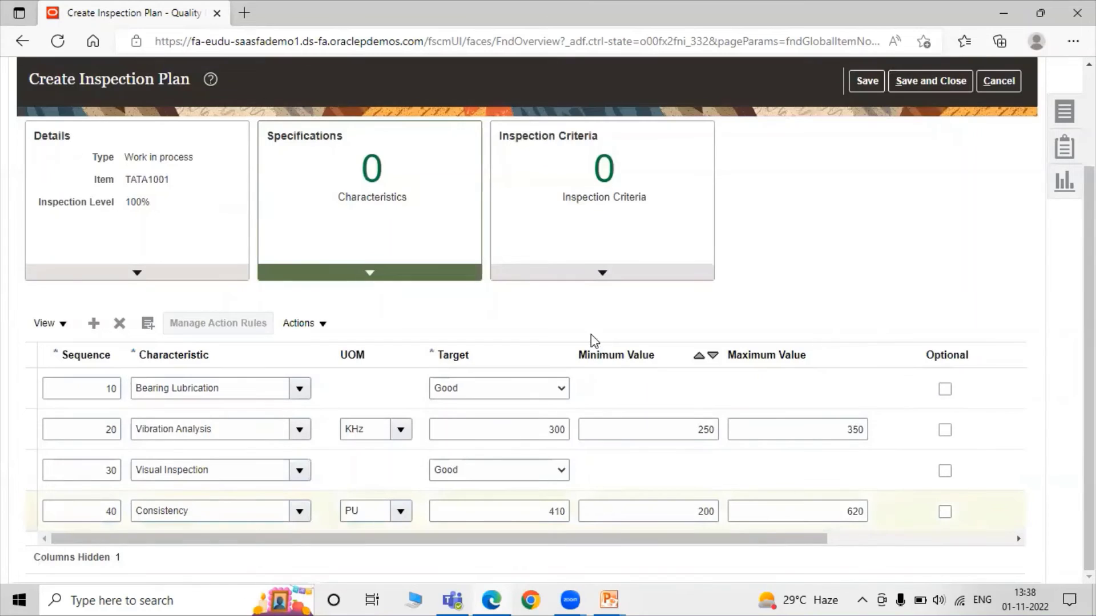
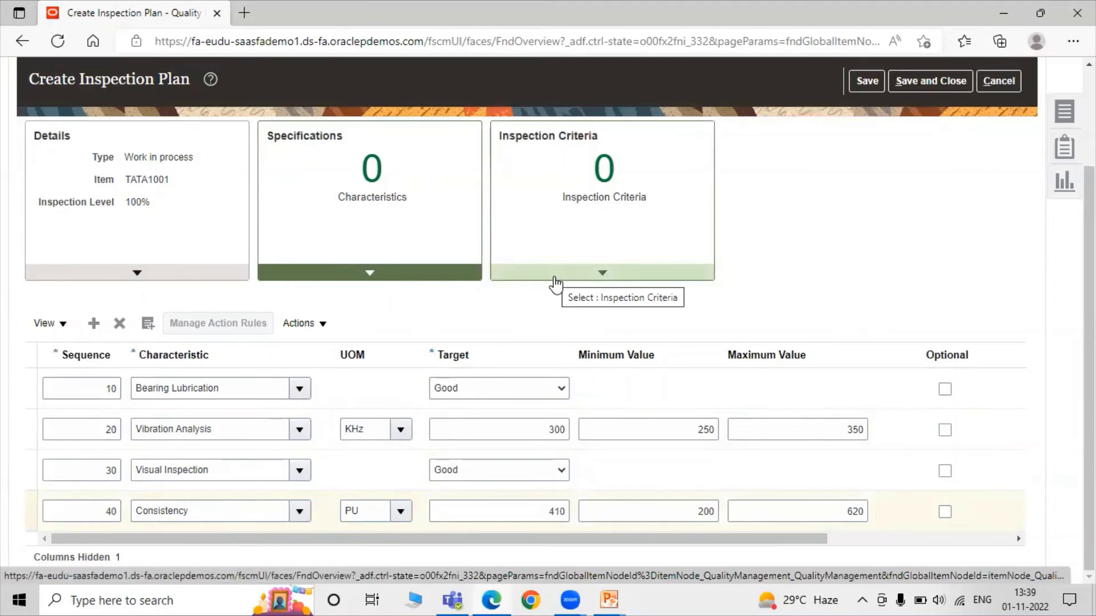
{"action": "left_click", "coordinate": [555, 284]}
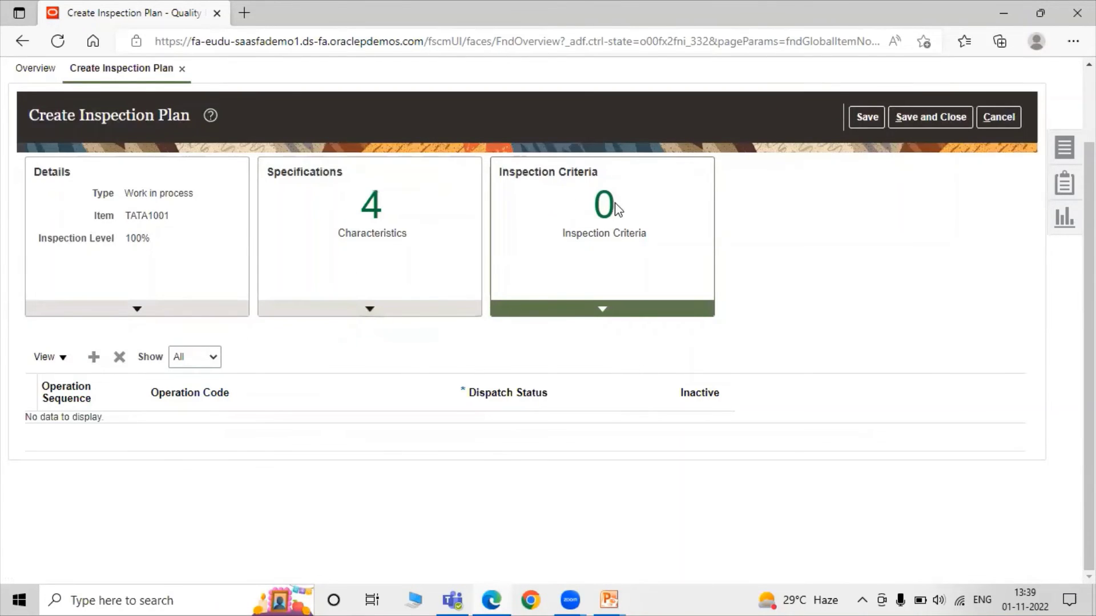
{"action": "left_click", "coordinate": [95, 357]}
{"action": "left_click", "coordinate": [78, 429]}
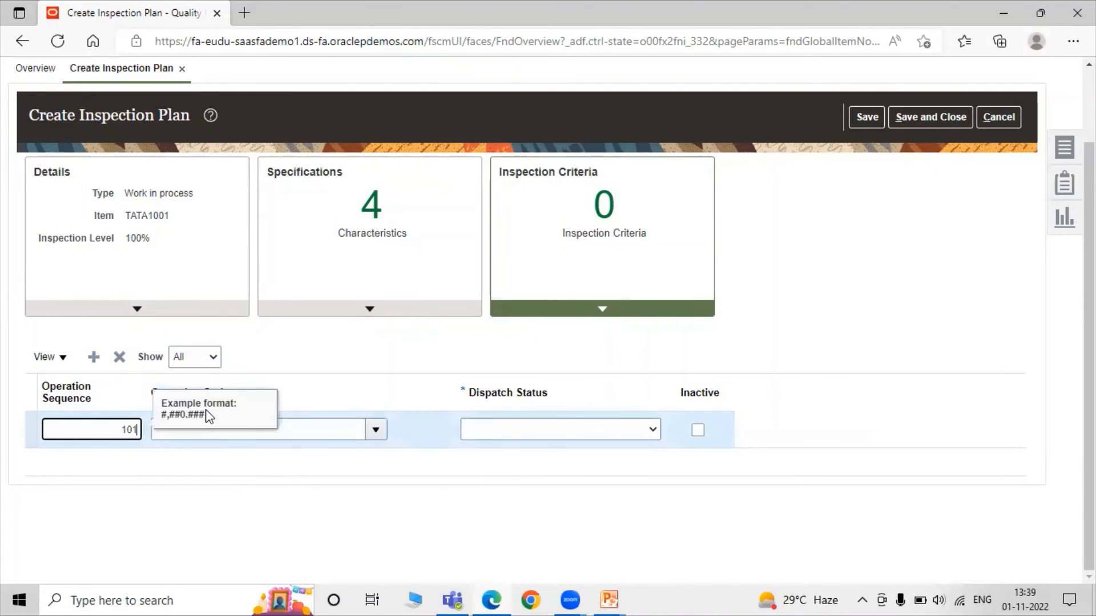
{"action": "left_click", "coordinate": [351, 381]}
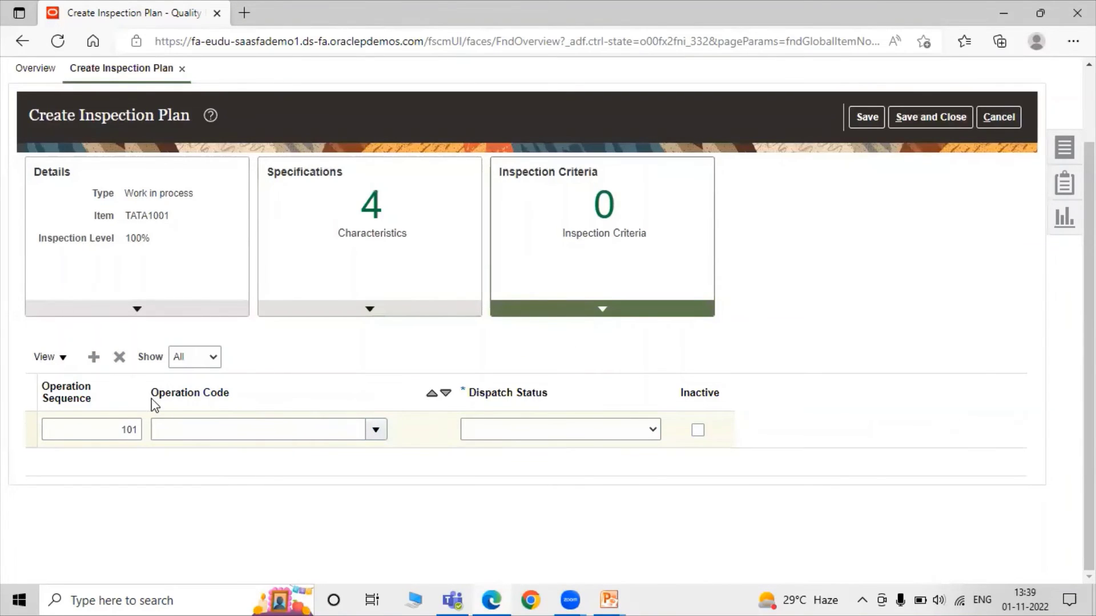
{"action": "left_click", "coordinate": [376, 434]}
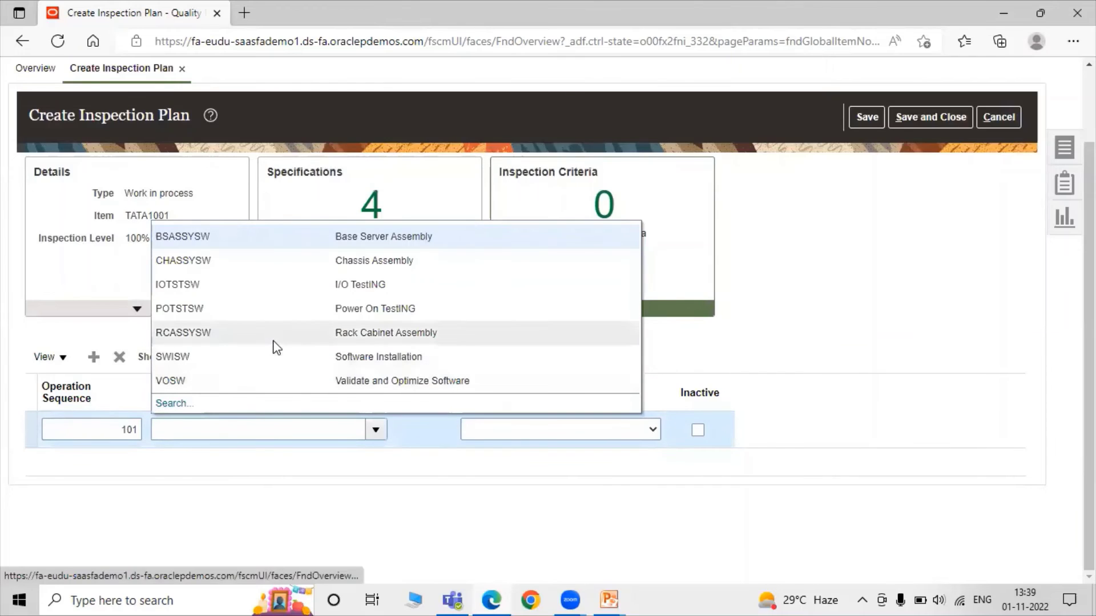
{"action": "left_click", "coordinate": [302, 337]}
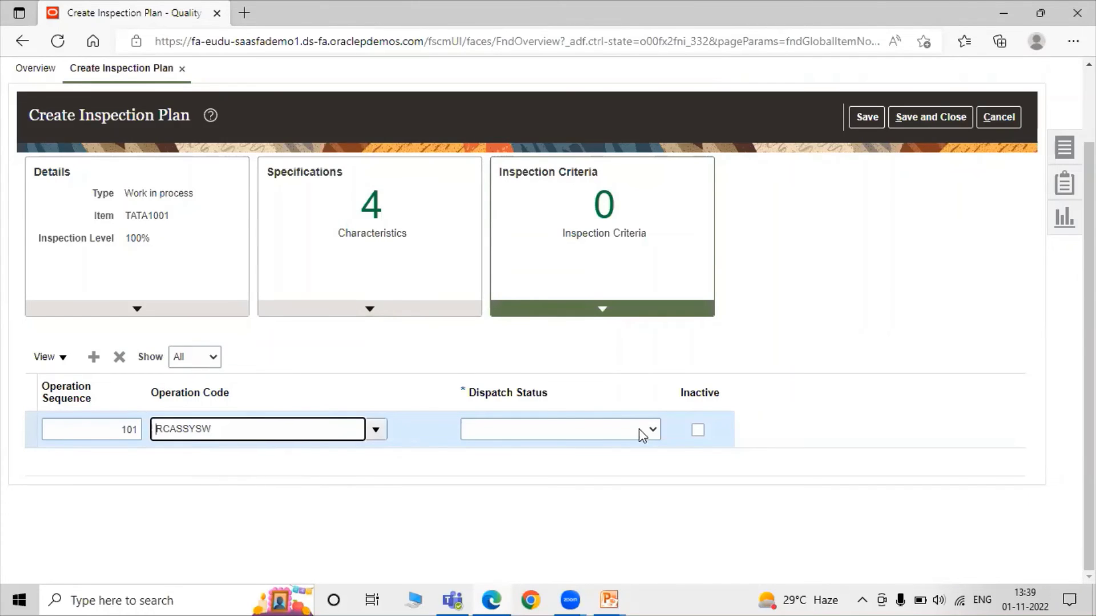
Set the operation 101 criterion's dispatch status to Ready with Inactive checked, and save the inspection plan.
{"action": "left_click", "coordinate": [561, 431]}
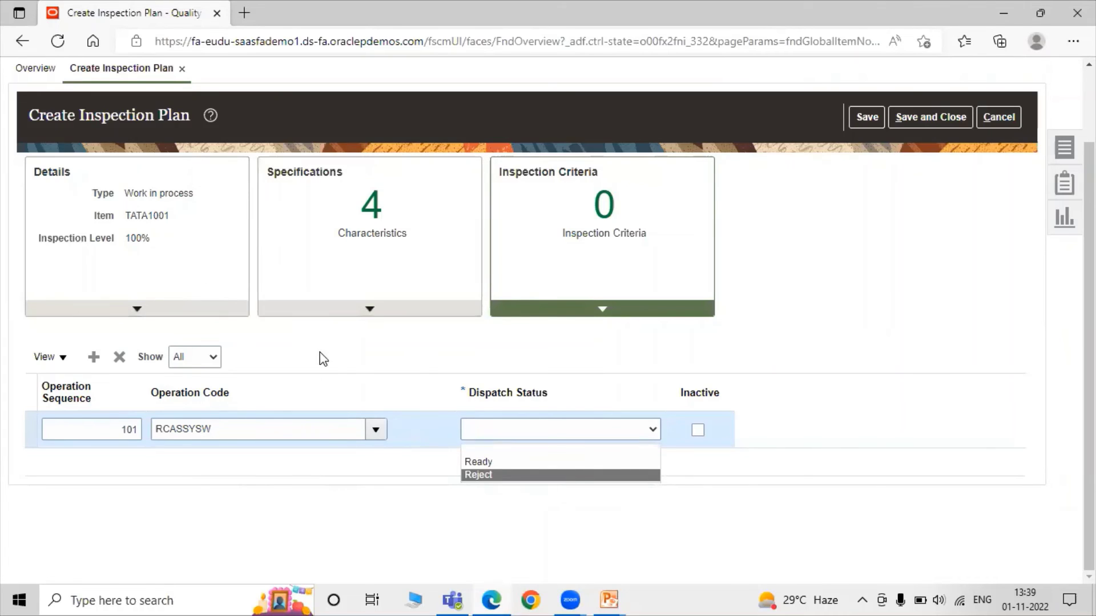
{"action": "left_click", "coordinate": [493, 464]}
{"action": "key", "text": "Tab"}
{"action": "key", "text": "space"}
{"action": "scroll", "coordinate": [646, 415], "scroll_direction": "up", "scroll_amount": 2}
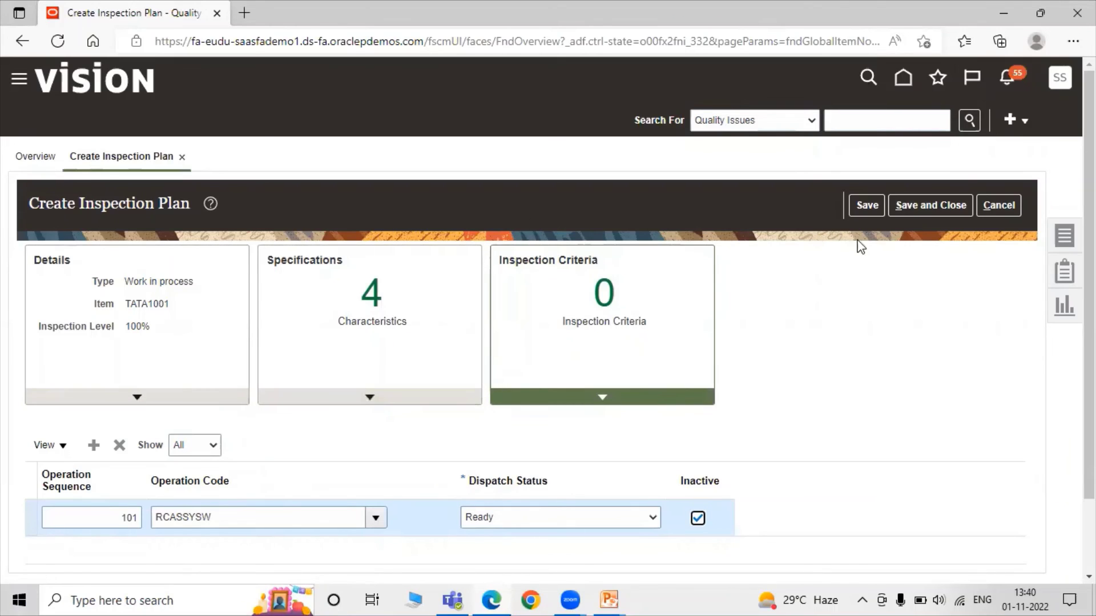
{"action": "left_click", "coordinate": [867, 203]}
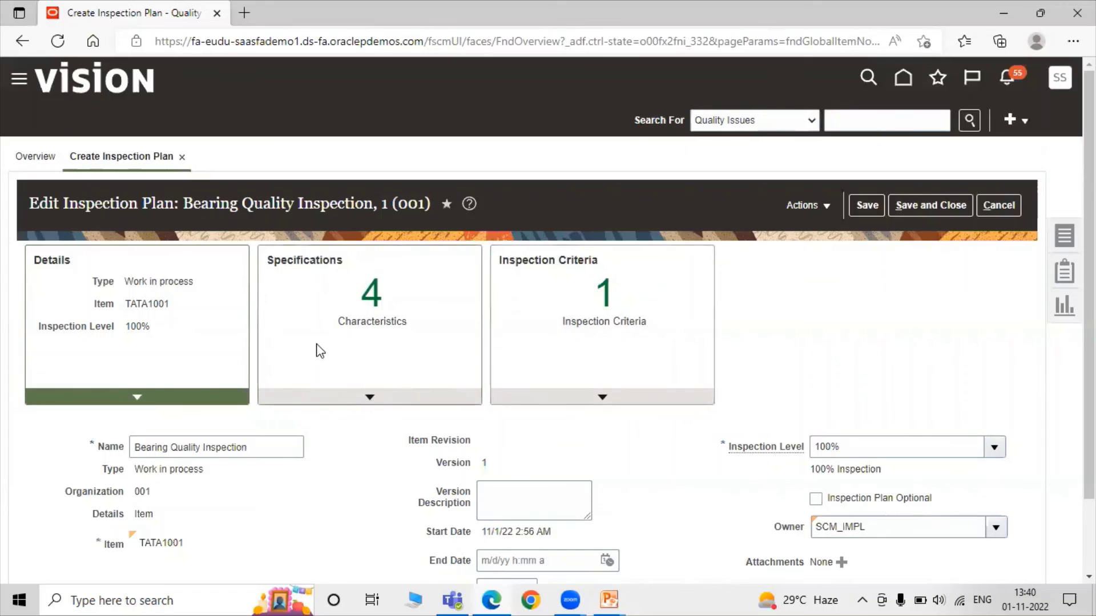
Set the status of the Bearing Quality Inspection plan to Approved in its details.
{"action": "scroll", "coordinate": [337, 361], "scroll_direction": "down", "scroll_amount": 2}
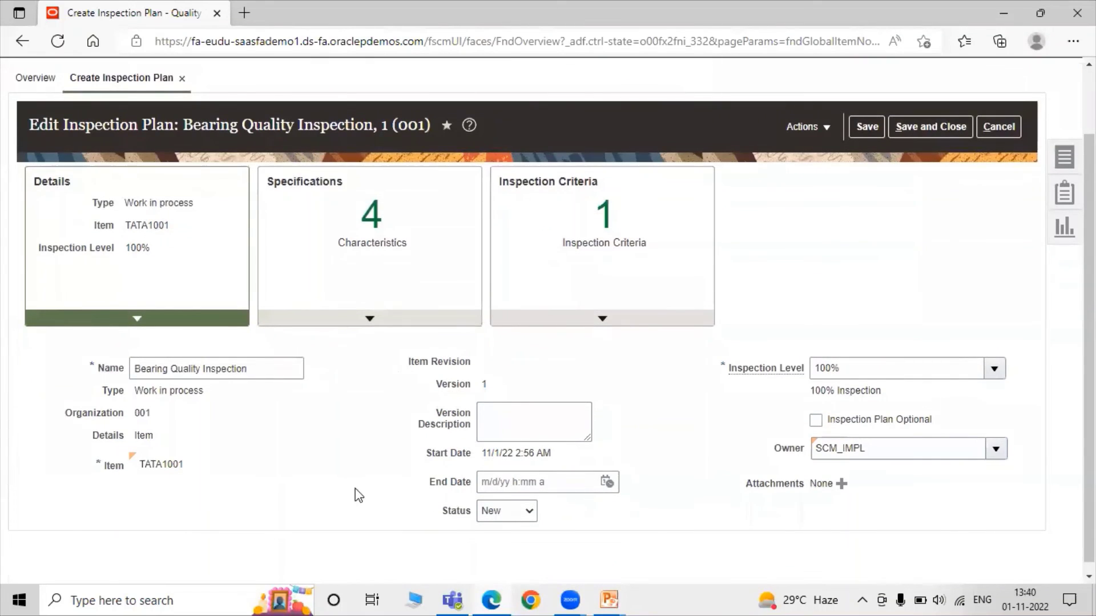
{"action": "left_click", "coordinate": [503, 511]}
{"action": "scroll", "coordinate": [639, 468], "scroll_direction": "down", "scroll_amount": 1}
{"action": "left_click", "coordinate": [530, 504]}
{"action": "left_click", "coordinate": [524, 546]}
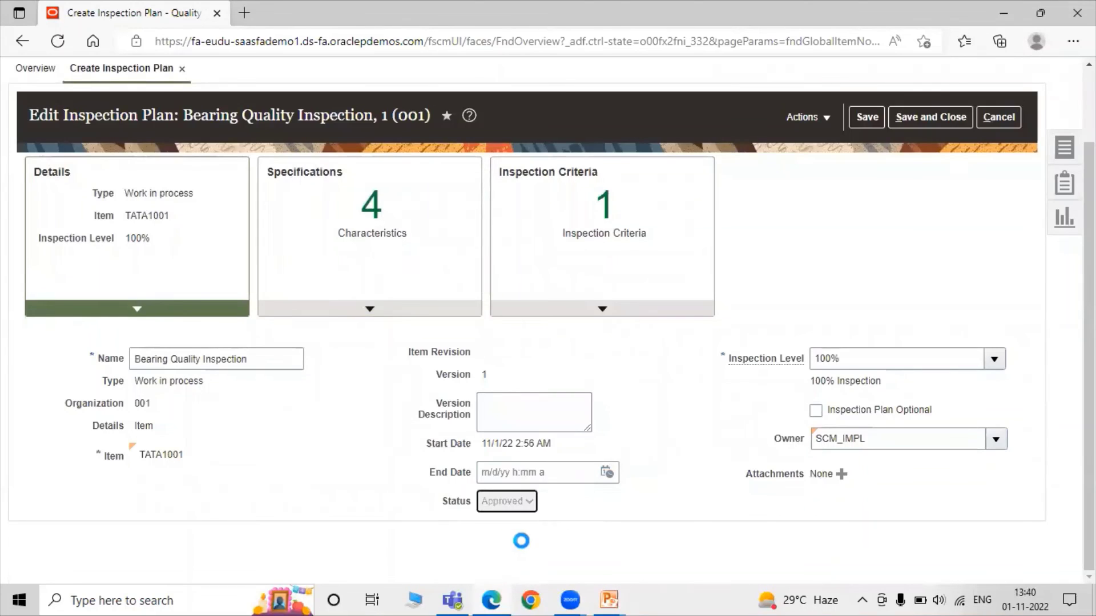
Check the available status options for the inspection plan, and save and close it.
{"action": "left_click", "coordinate": [502, 510]}
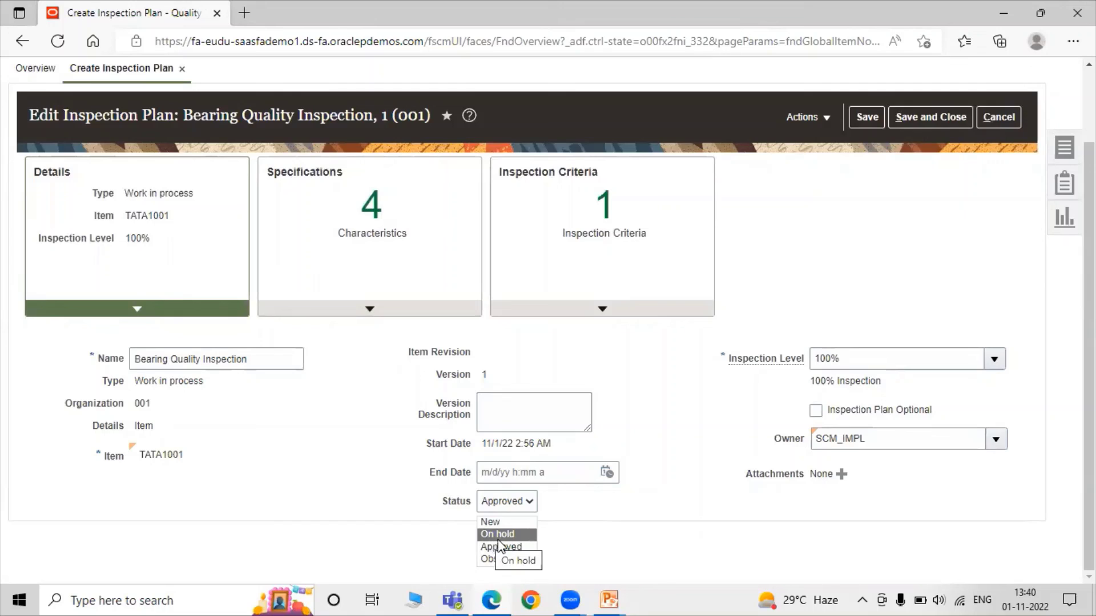
{"action": "key", "text": "Down"}
{"action": "key", "text": "Down"}
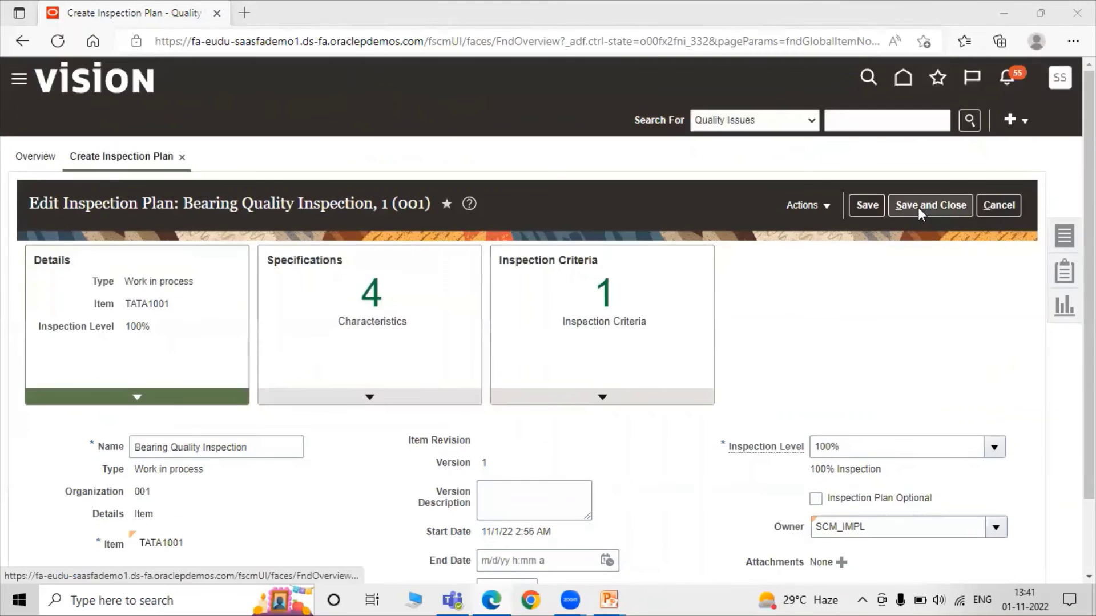
{"action": "scroll", "coordinate": [917, 208], "scroll_direction": "up", "scroll_amount": 2}
{"action": "left_click", "coordinate": [918, 207]}
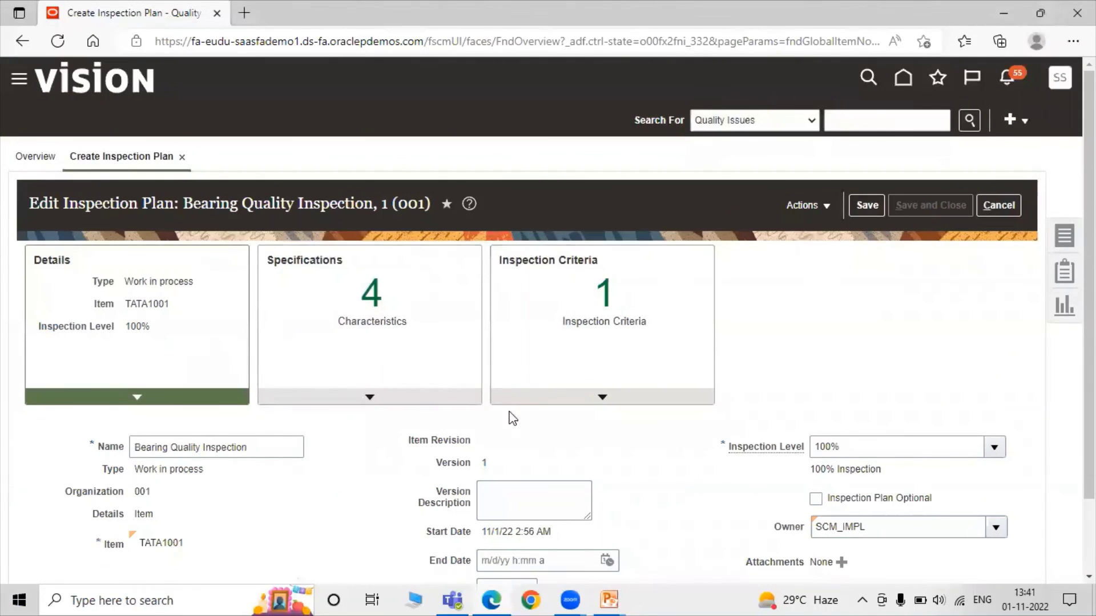